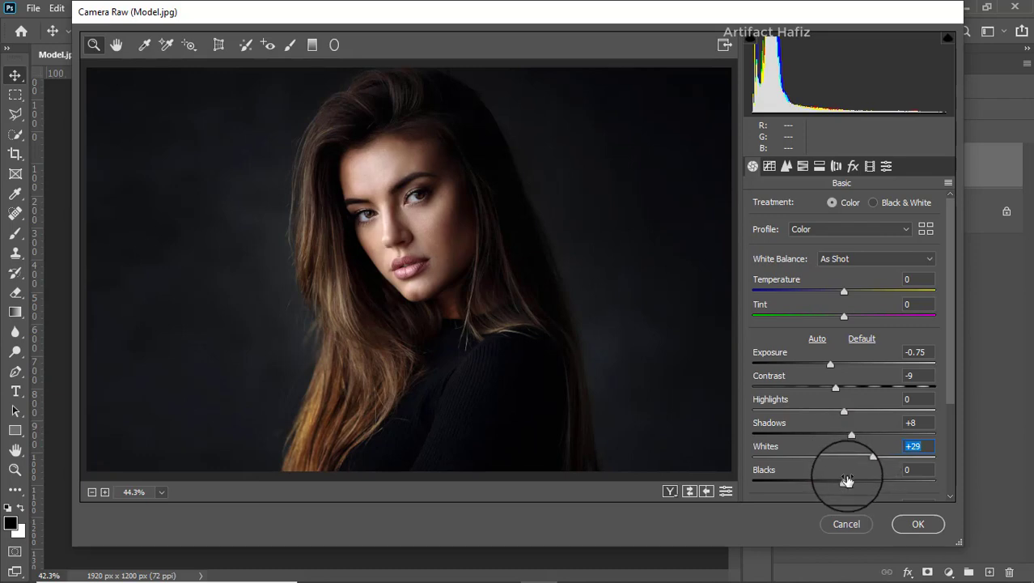
- Set the basic adjustments to Blacks +7, Texture -3, Clarity +2, Dehaze -5, Vibrance +10 and Saturation +1
{"action": "mouse_move", "coordinate": [844, 483]}
{"action": "left_mouse_down"}
{"action": "mouse_move", "coordinate": [824, 486]}
{"action": "mouse_move", "coordinate": [855, 484]}
{"action": "left_mouse_up"}
{"action": "scroll", "coordinate": [857, 477], "scroll_direction": "down", "scroll_amount": 2}
{"action": "scroll", "coordinate": [861, 457], "scroll_direction": "down", "scroll_amount": 2}
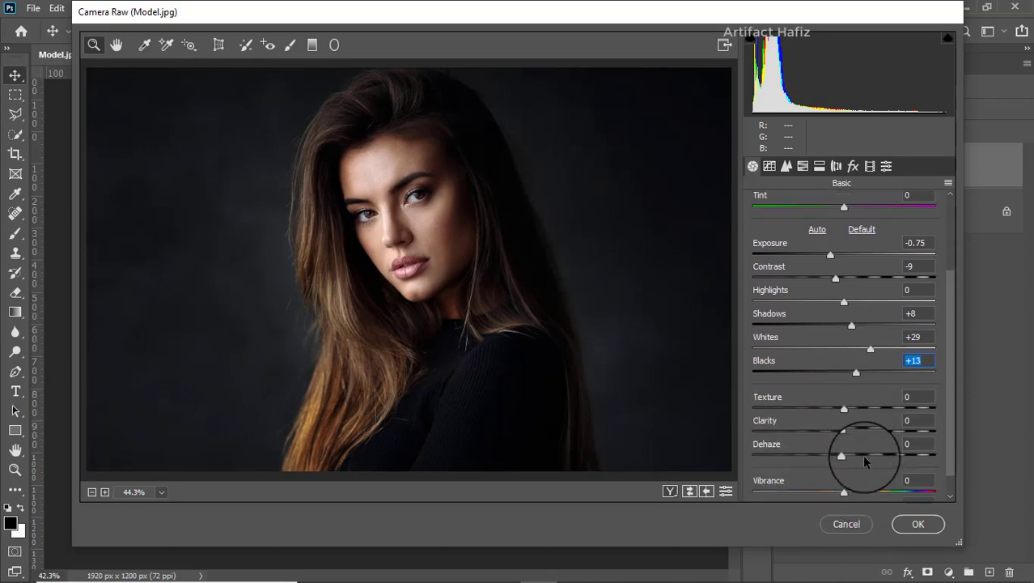
{"action": "left_click_drag", "start_coordinate": [857, 349], "coordinate": [846, 411]}
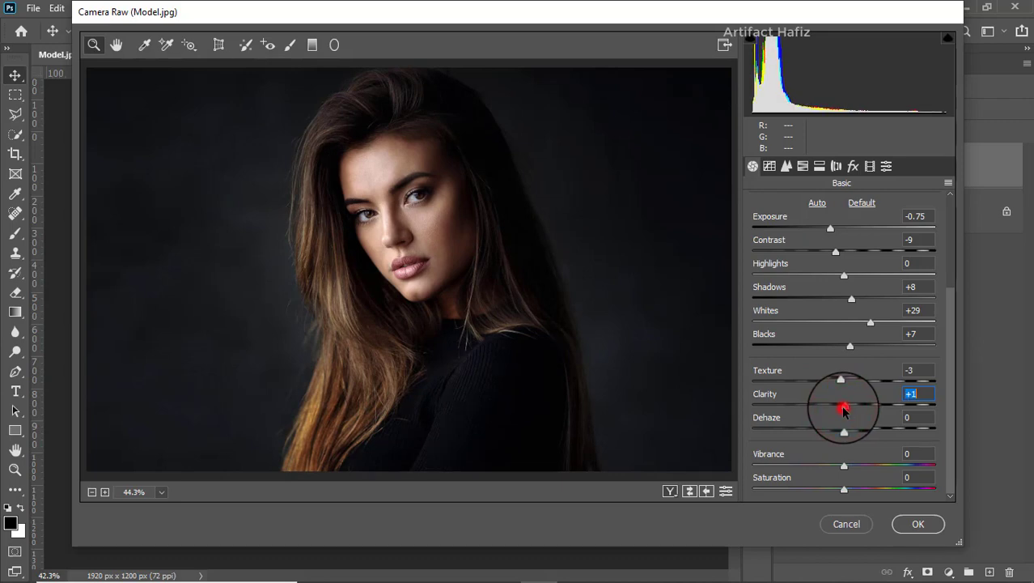
{"action": "left_click_drag", "start_coordinate": [845, 430], "coordinate": [839, 429]}
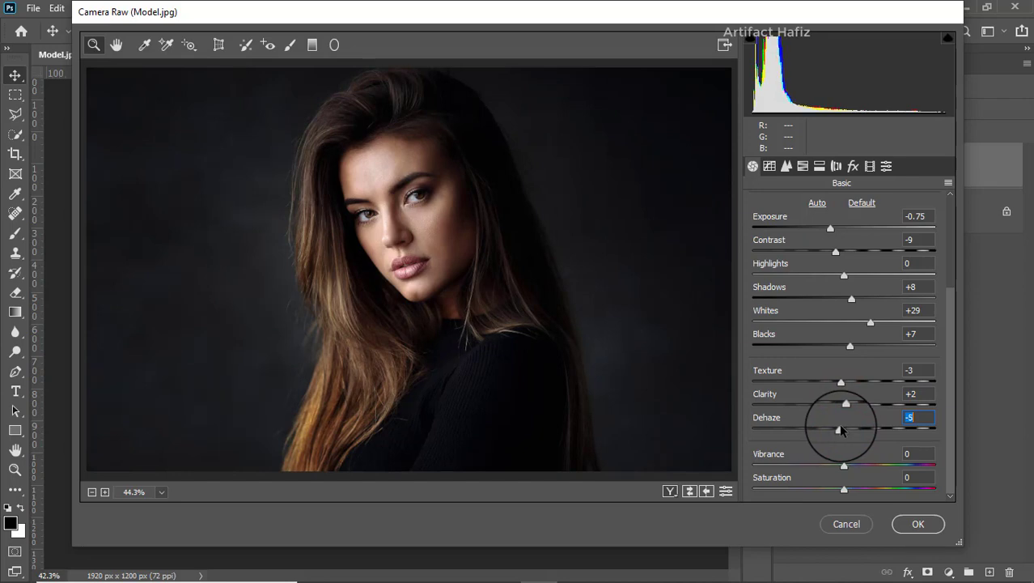
{"action": "mouse_move", "coordinate": [844, 466]}
{"action": "left_mouse_down"}
{"action": "mouse_move", "coordinate": [871, 467]}
{"action": "mouse_move", "coordinate": [853, 467]}
{"action": "left_mouse_up"}
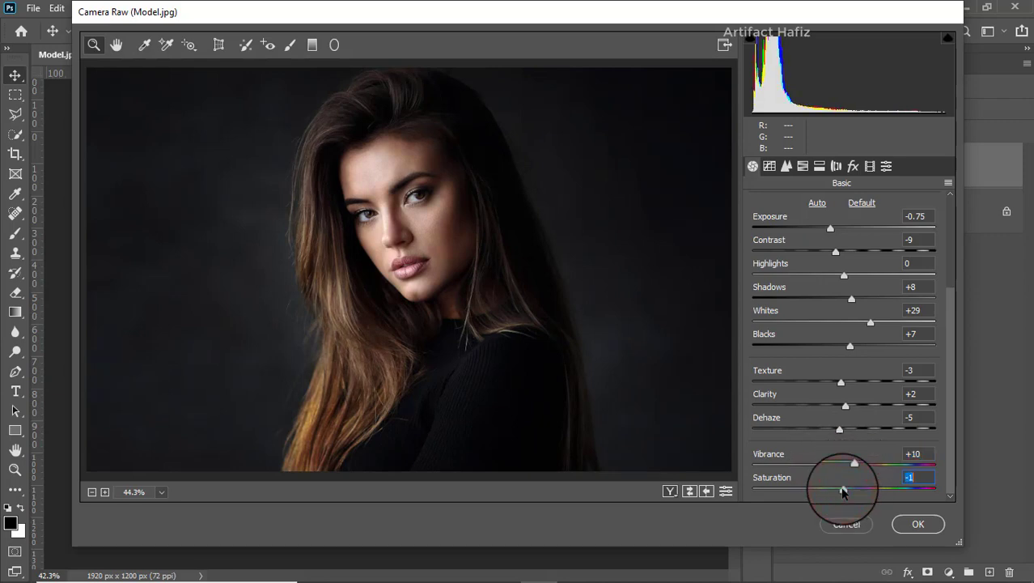
{"action": "left_click_drag", "start_coordinate": [840, 490], "coordinate": [845, 491]}
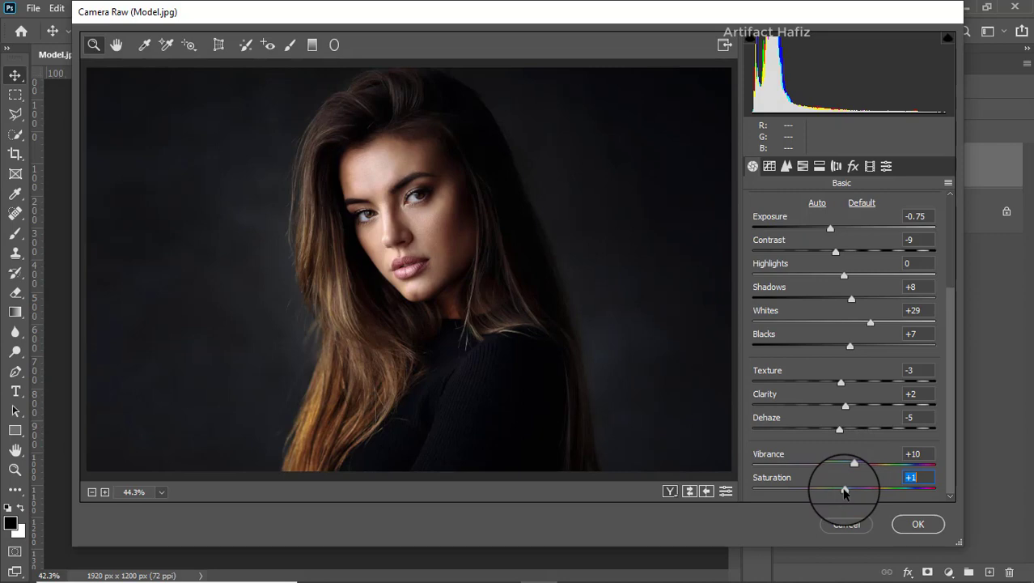
- Add a midpoint to the Green channel of the point tone curve with input 131 and output 129
{"action": "left_click", "coordinate": [770, 166]}
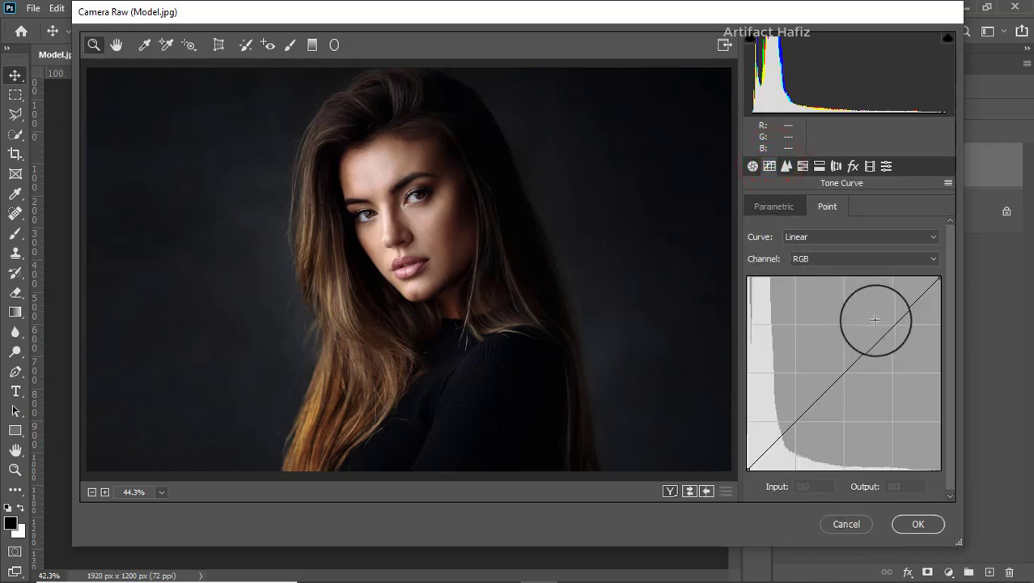
{"action": "left_click", "coordinate": [855, 259]}
{"action": "left_click", "coordinate": [844, 286]}
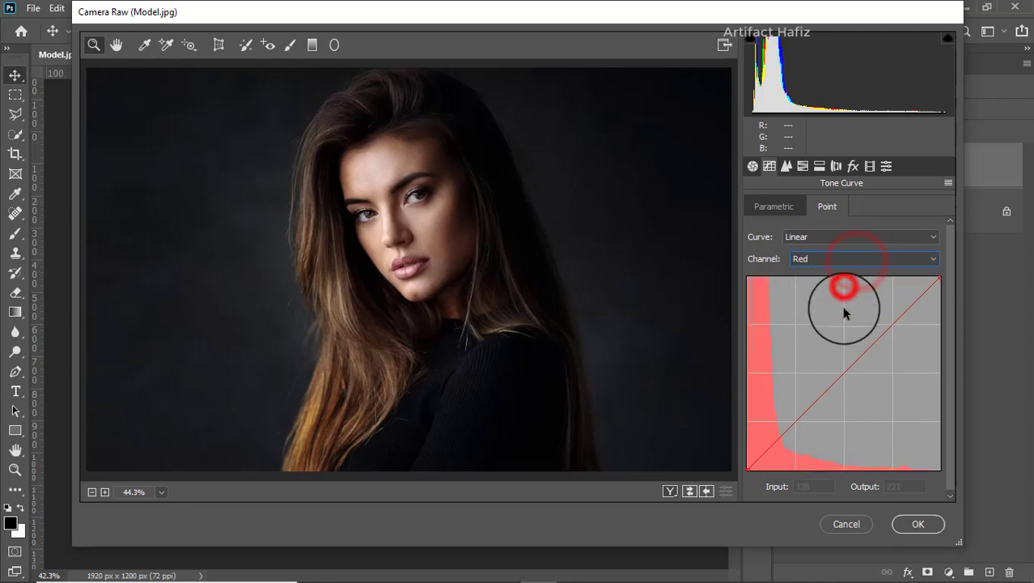
{"action": "left_click_drag", "start_coordinate": [937, 277], "coordinate": [949, 260]}
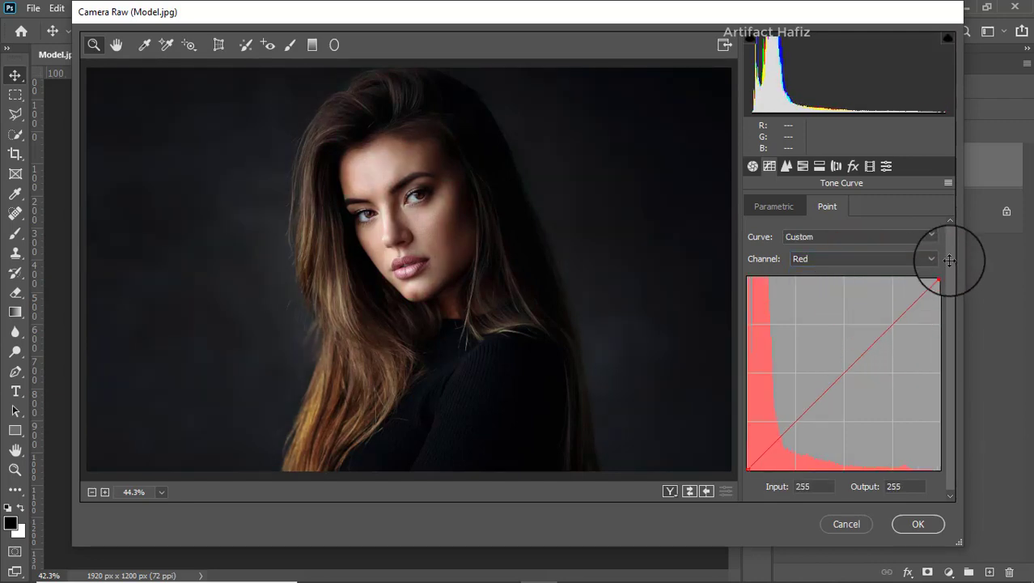
{"action": "left_click", "coordinate": [871, 259]}
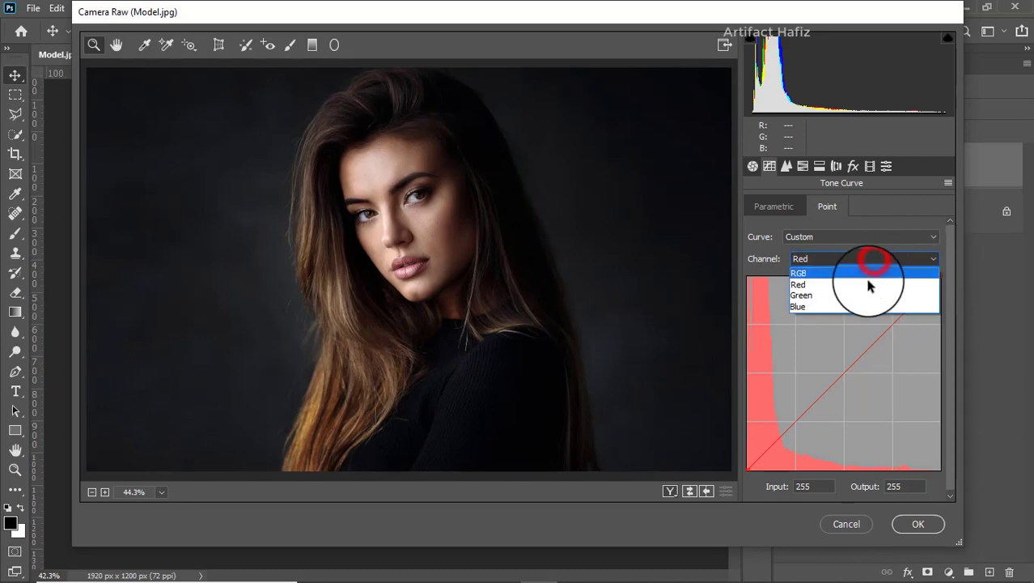
{"action": "left_click", "coordinate": [866, 297]}
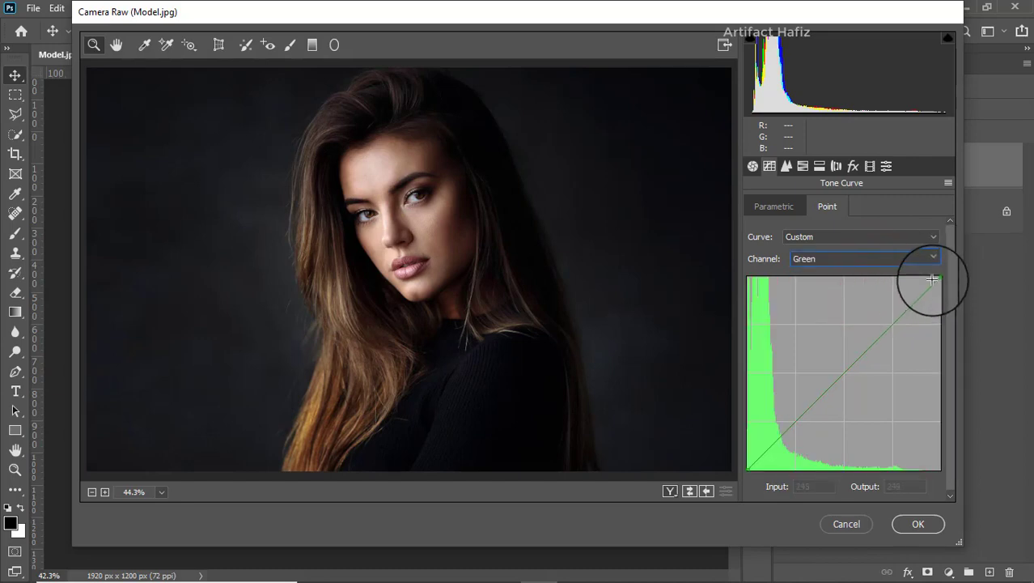
{"action": "left_click", "coordinate": [842, 372]}
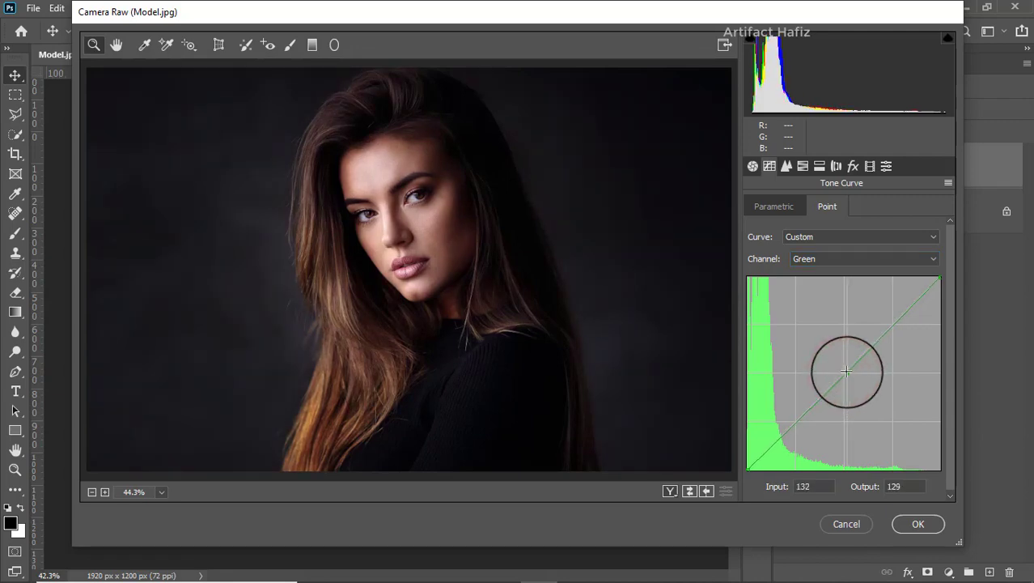
- Add a midpoint to the Blue channel of the tone curve with input 133 and output 128
{"action": "left_click", "coordinate": [831, 259]}
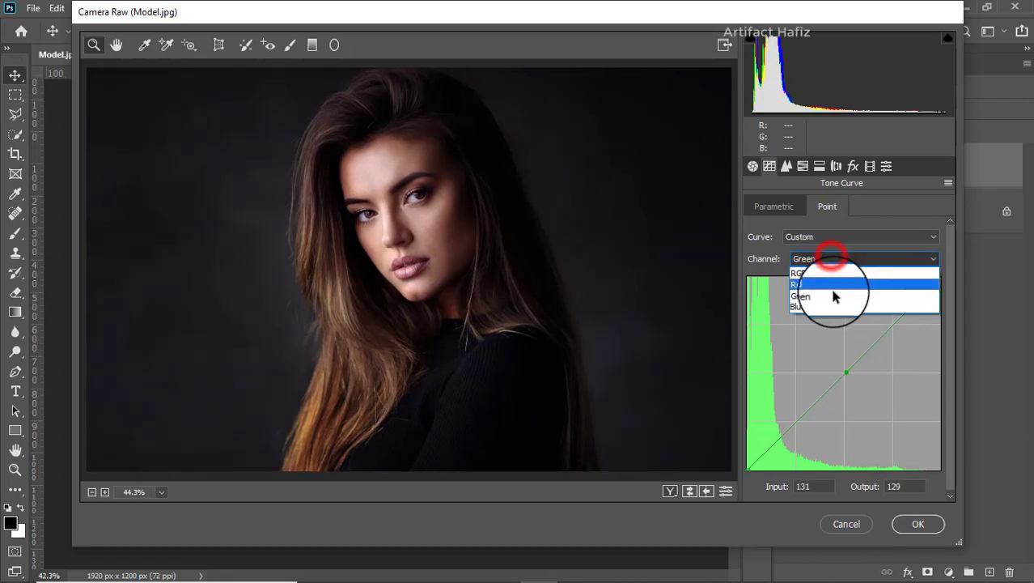
{"action": "left_click", "coordinate": [833, 304]}
{"action": "left_click", "coordinate": [846, 372]}
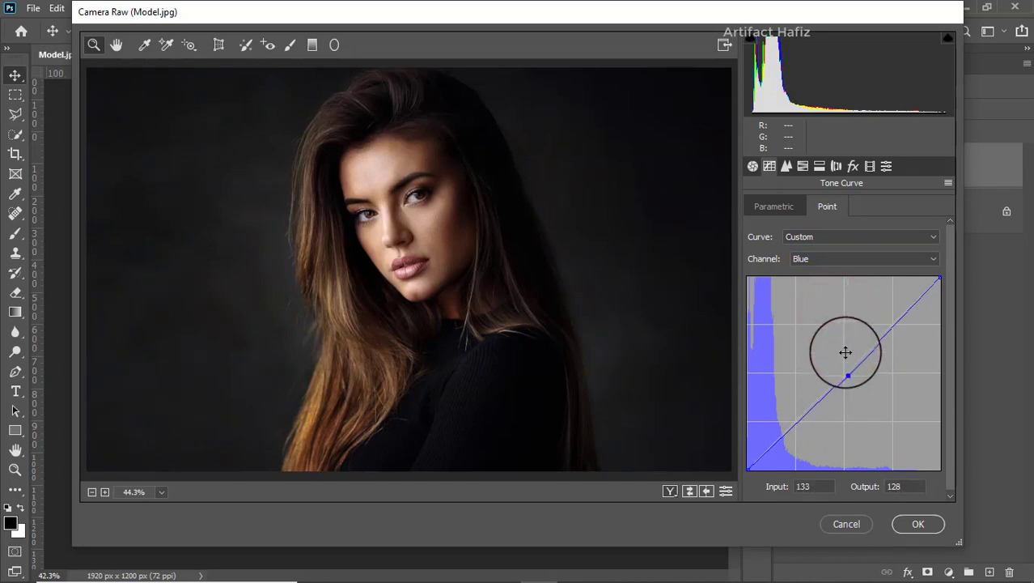
- Add a midpoint to the Red channel of the tone curve and adjust it to input 131 and output 128
{"action": "left_click", "coordinate": [825, 258]}
{"action": "left_click", "coordinate": [825, 285]}
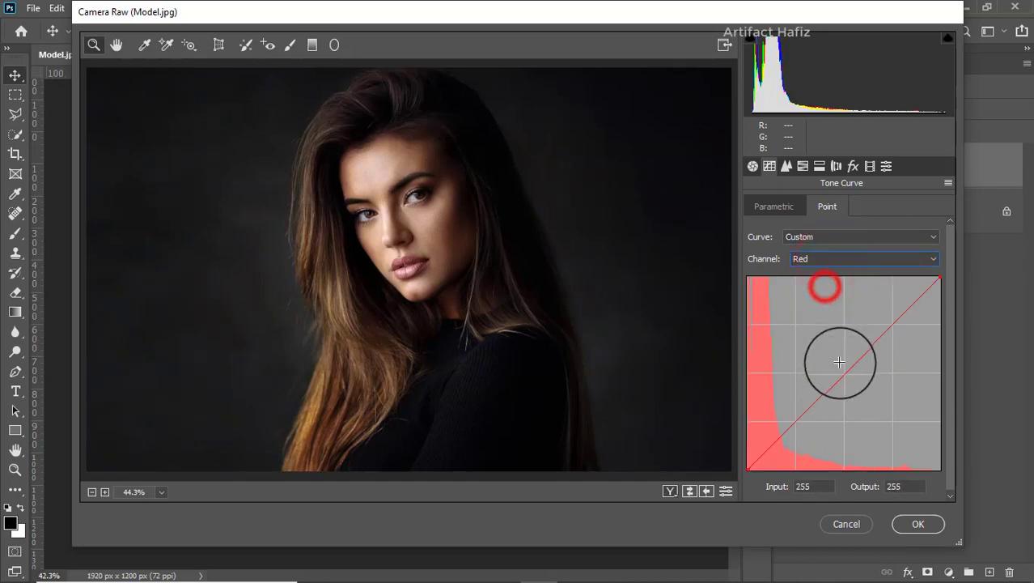
{"action": "left_click", "coordinate": [846, 374]}
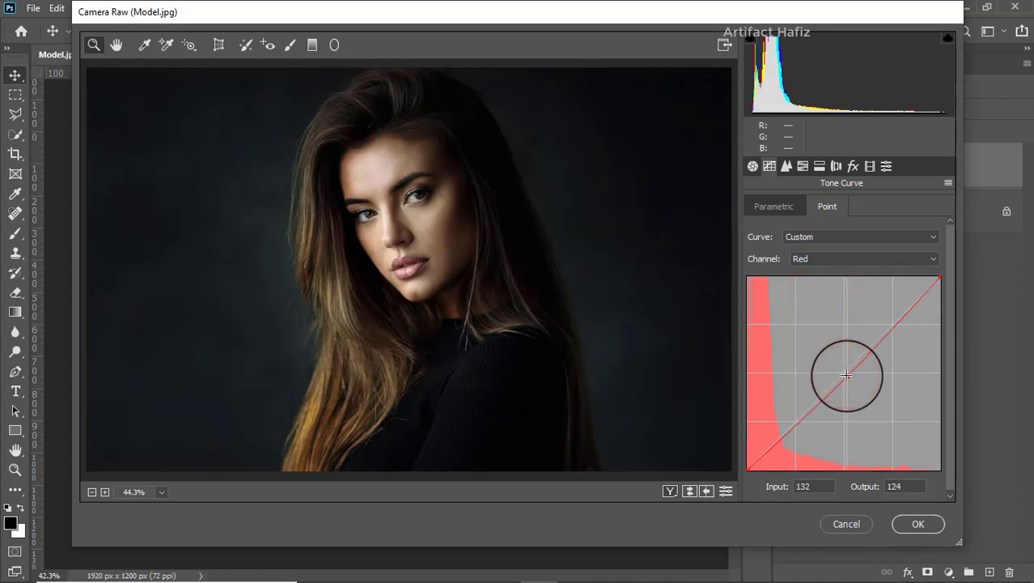
{"action": "left_click_drag", "start_coordinate": [845, 374], "coordinate": [845, 370]}
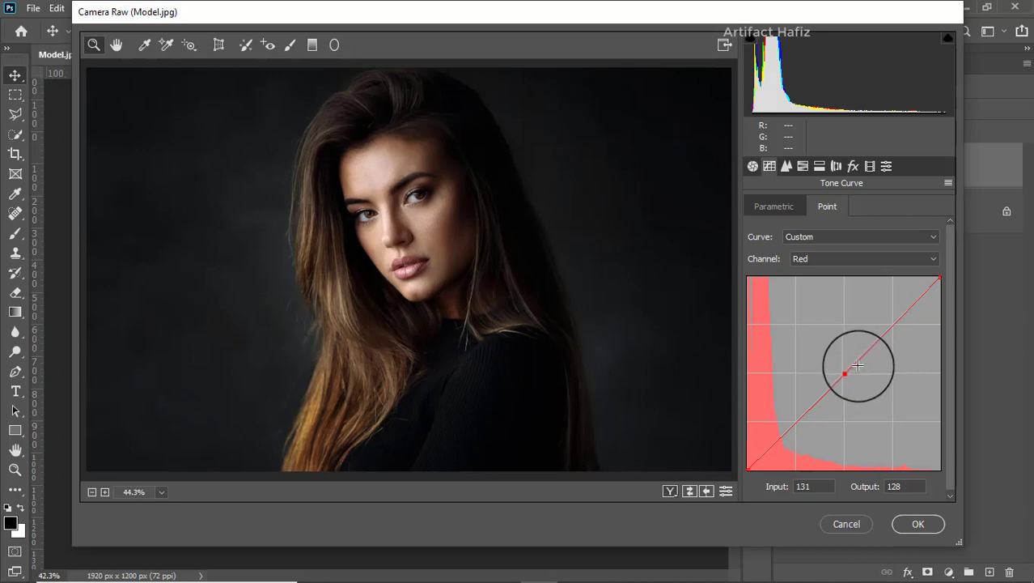
{"action": "left_click", "coordinate": [829, 259]}
{"action": "left_click", "coordinate": [827, 261]}
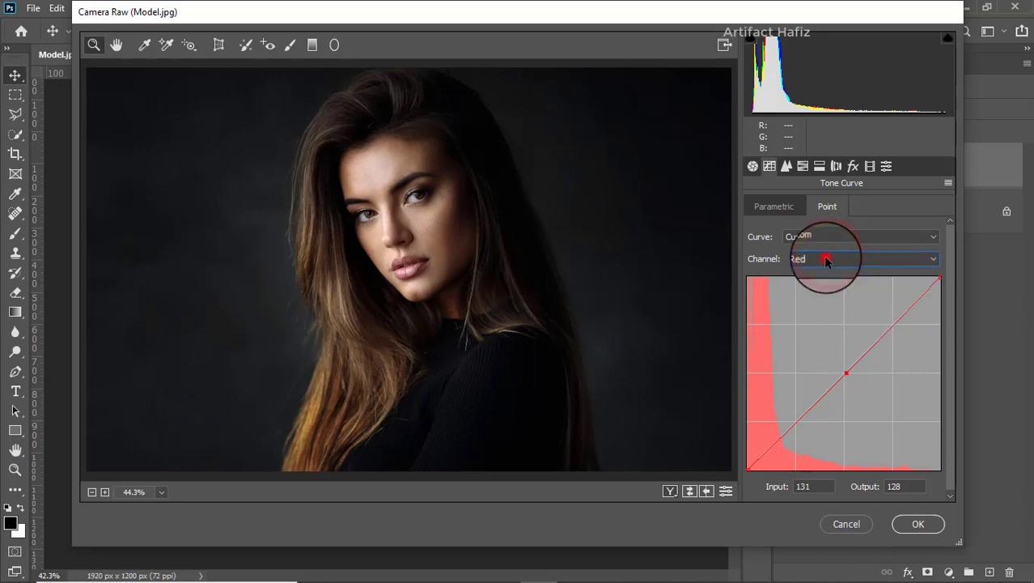
- Set the sharpening amount to 16 and the luminance noise reduction to 8
{"action": "left_click", "coordinate": [787, 165]}
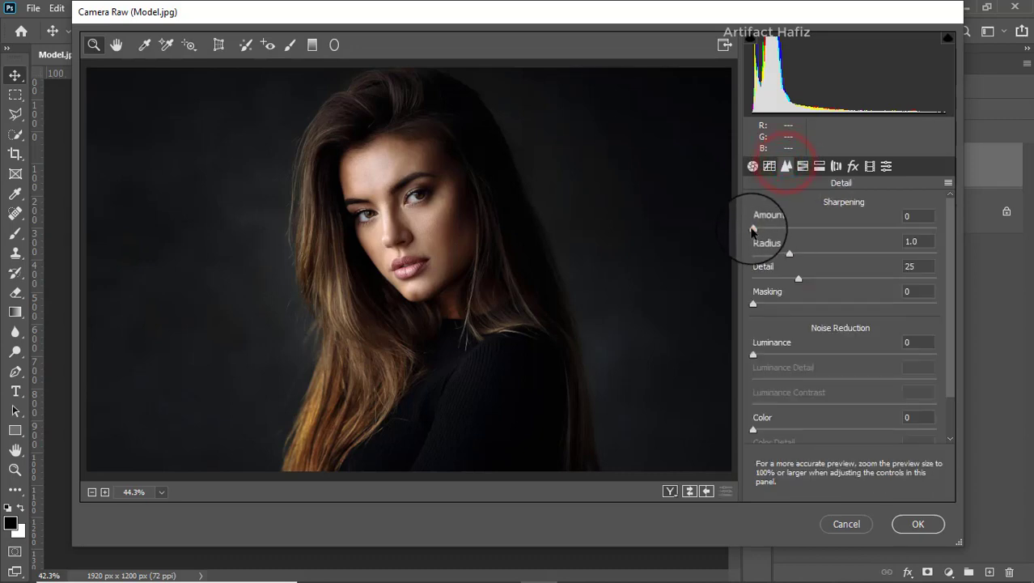
{"action": "left_click_drag", "start_coordinate": [750, 229], "coordinate": [772, 229]}
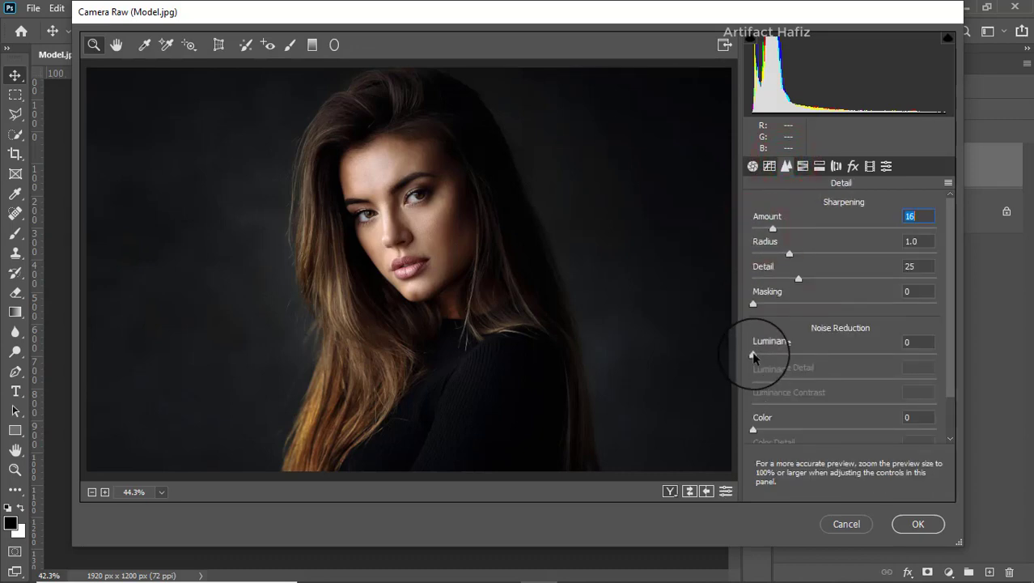
{"action": "left_click_drag", "start_coordinate": [753, 356], "coordinate": [769, 358]}
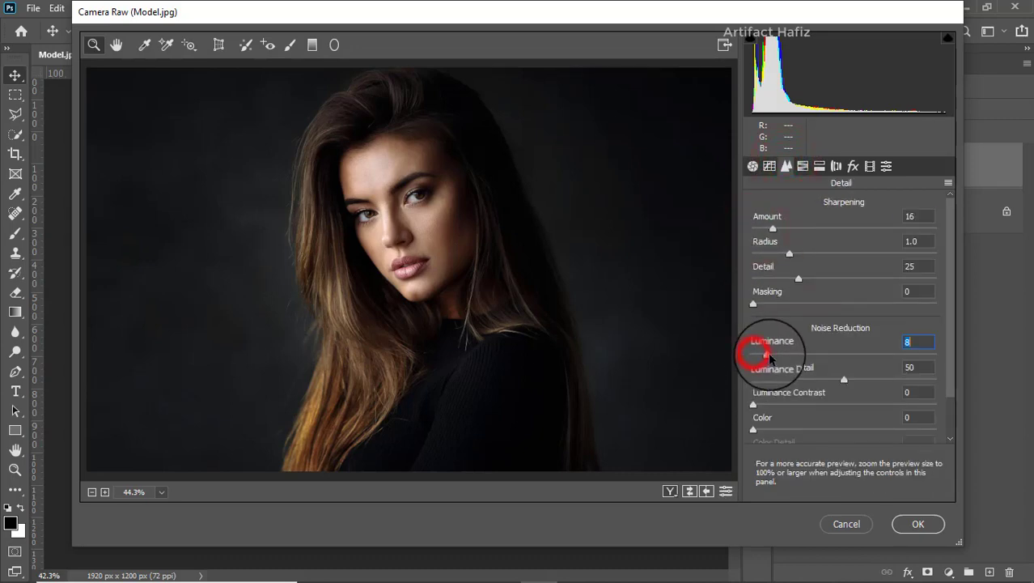
- Set HSL saturation to Reds +23, Oranges +12, Yellows -14, Greens -60, Aquas +36, Blues +52, Purples -28 and Magentas -22
{"action": "left_click", "coordinate": [803, 166]}
{"action": "left_click", "coordinate": [805, 207]}
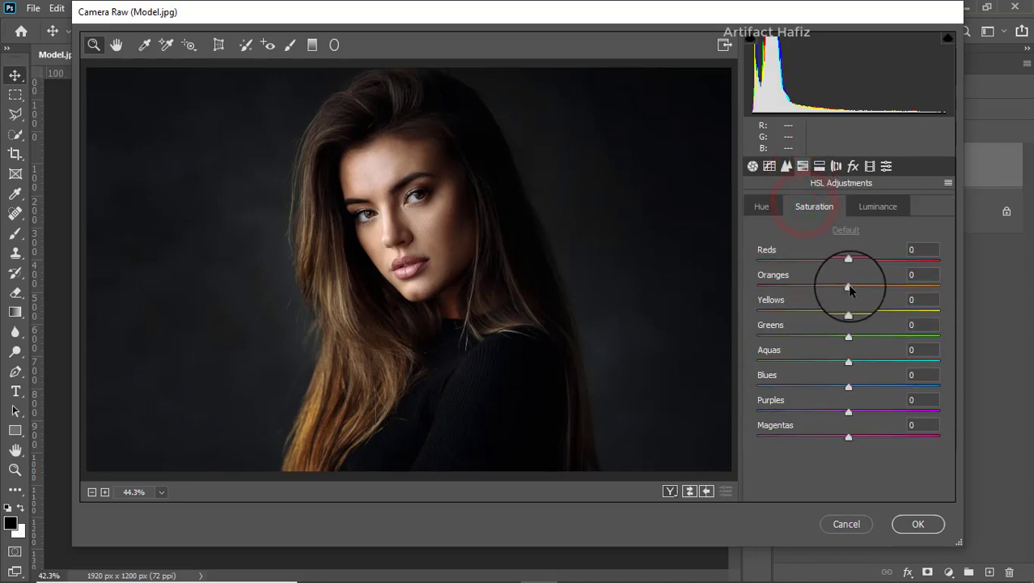
{"action": "left_click_drag", "start_coordinate": [849, 285], "coordinate": [869, 261]}
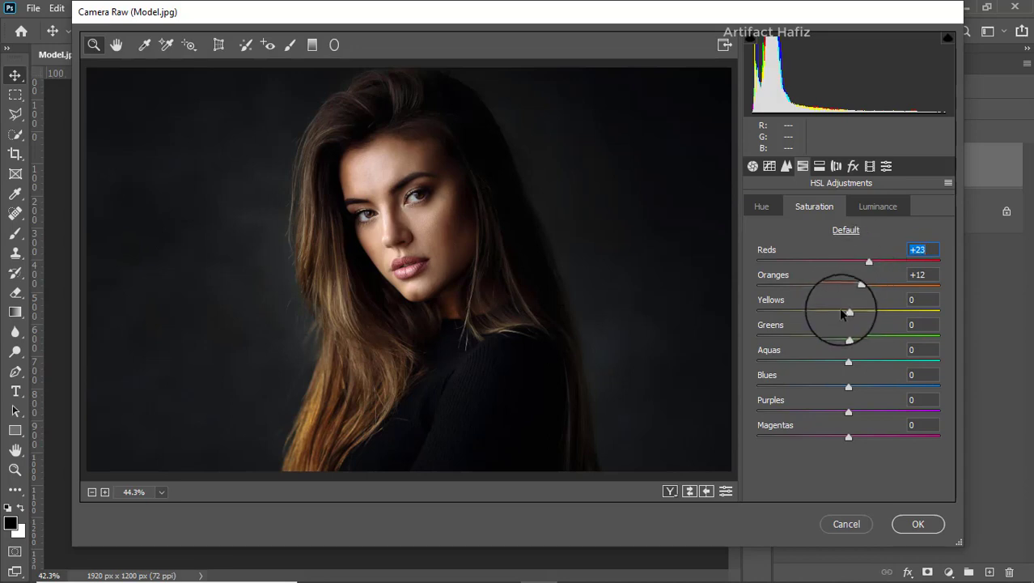
{"action": "left_click_drag", "start_coordinate": [849, 311], "coordinate": [794, 338]}
{"action": "left_click_drag", "start_coordinate": [848, 361], "coordinate": [895, 386]}
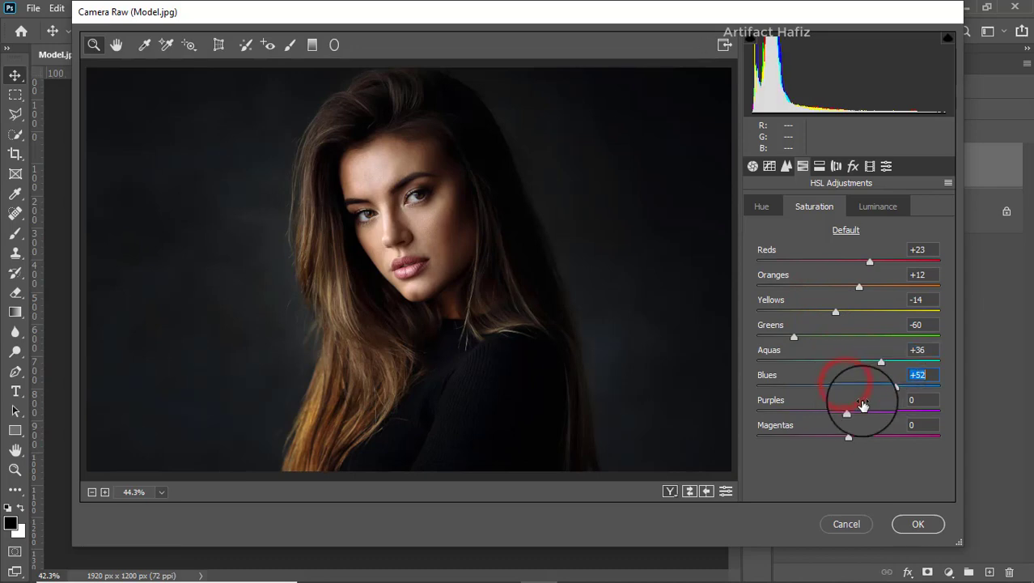
{"action": "mouse_move", "coordinate": [848, 411]}
{"action": "left_mouse_down"}
{"action": "mouse_move", "coordinate": [822, 411]}
{"action": "mouse_move", "coordinate": [850, 433]}
{"action": "mouse_move", "coordinate": [832, 402]}
{"action": "left_mouse_up"}
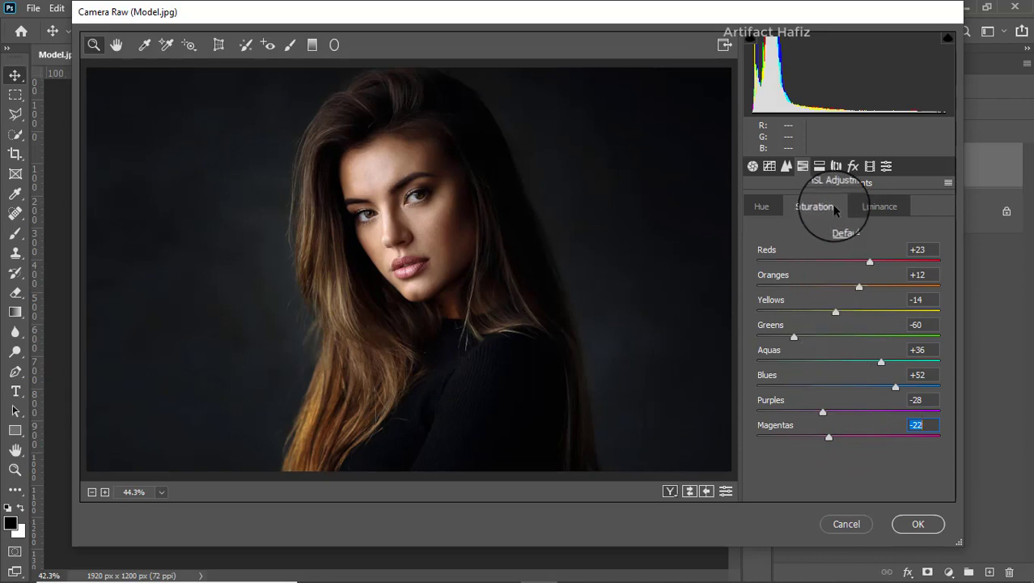
- Set HSL luminance to Reds +6, Oranges -7 and Yellows -10
{"action": "left_click", "coordinate": [868, 207]}
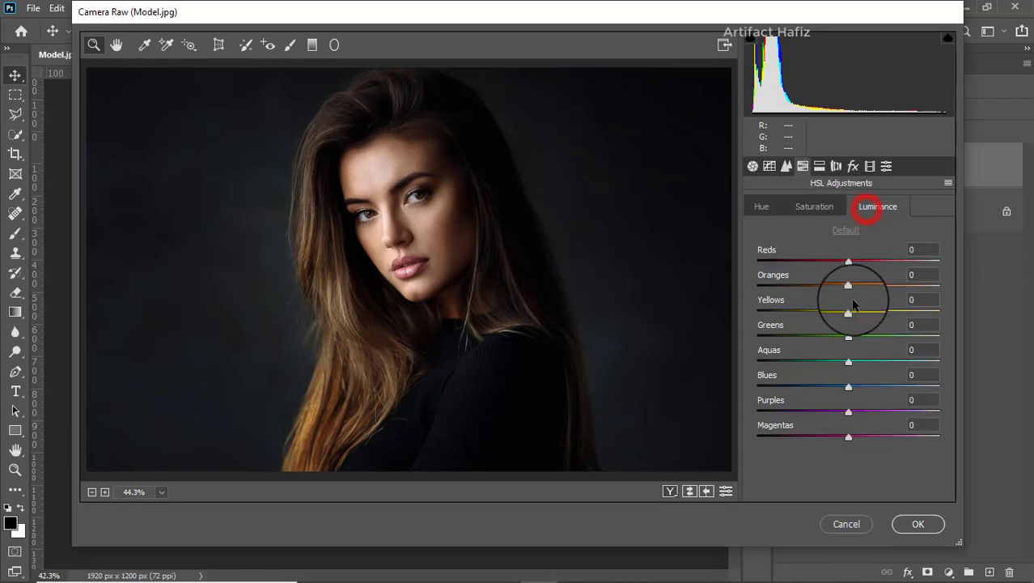
{"action": "left_click_drag", "start_coordinate": [848, 286], "coordinate": [833, 291]}
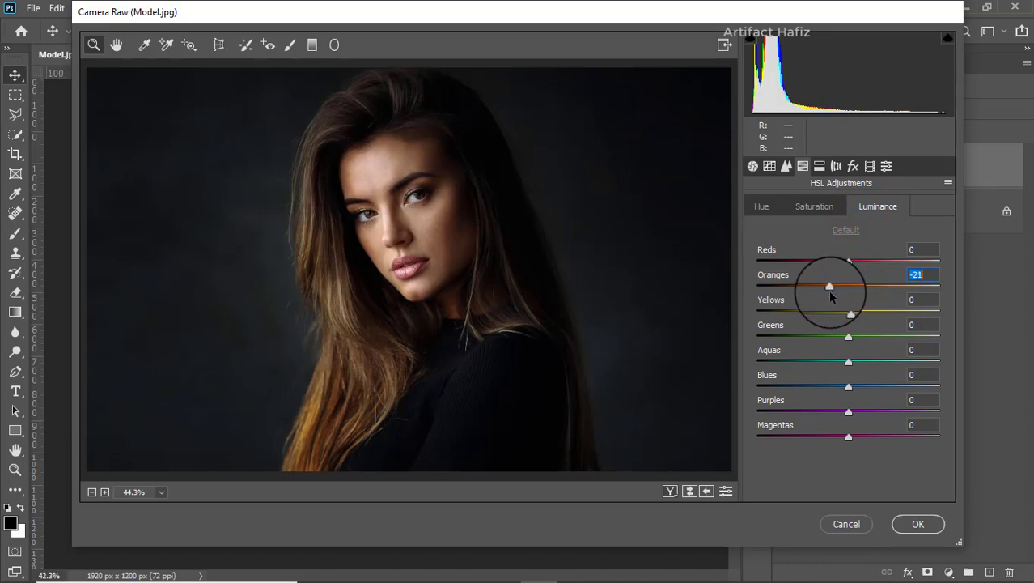
{"action": "left_click_drag", "start_coordinate": [849, 260], "coordinate": [840, 334]}
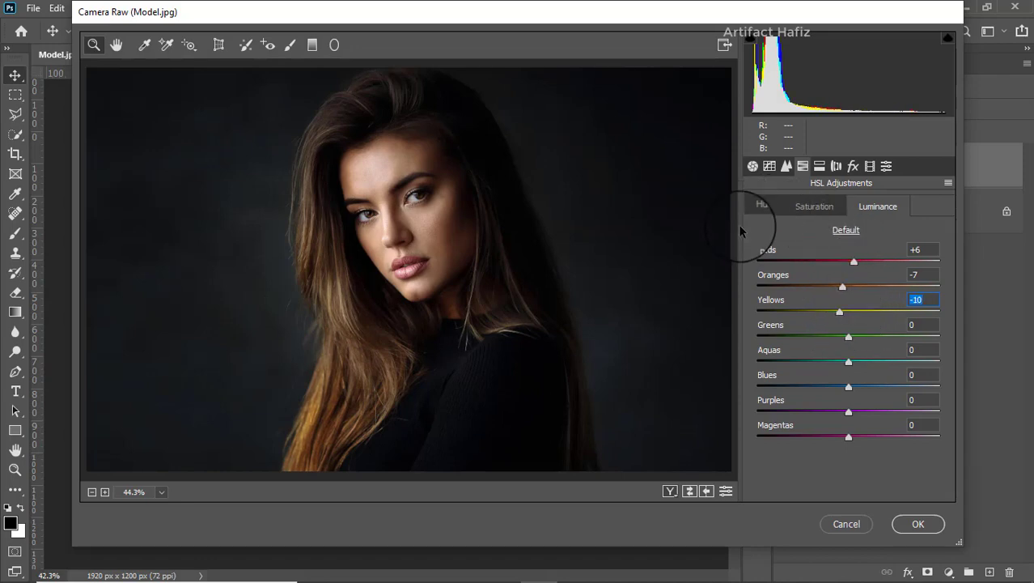
- Set the calibration saturation to +10 for the red primary, +8 for the green primary and +12 for the blue primary
{"action": "left_click", "coordinate": [869, 167]}
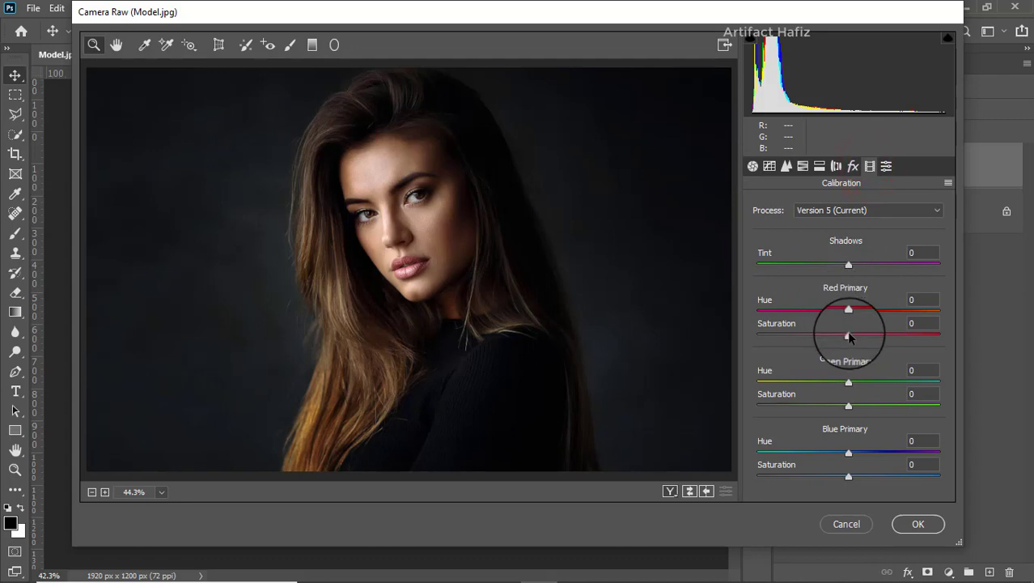
{"action": "left_click_drag", "start_coordinate": [848, 337], "coordinate": [858, 334]}
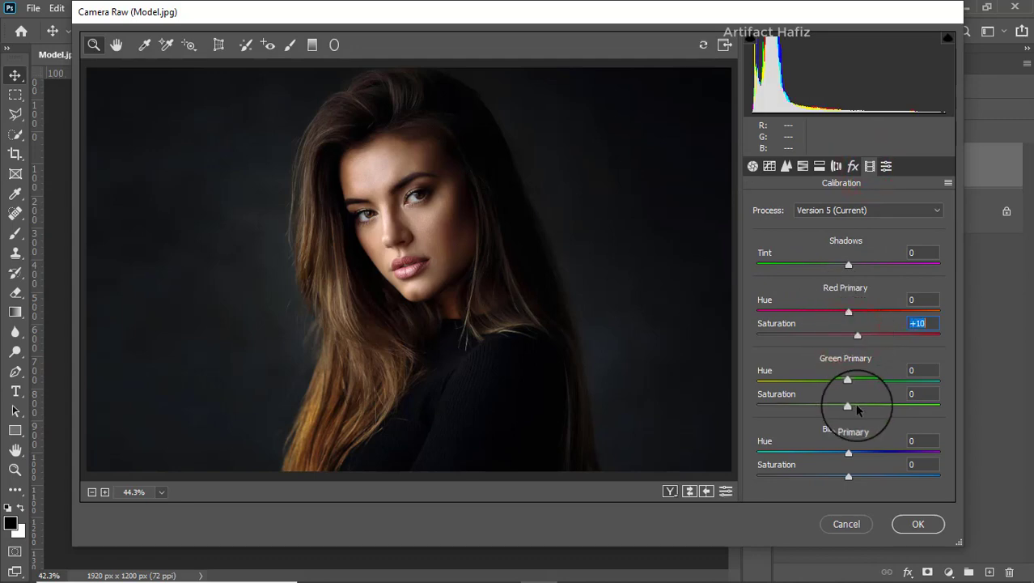
{"action": "left_click_drag", "start_coordinate": [855, 408], "coordinate": [855, 407]}
{"action": "left_click_drag", "start_coordinate": [848, 475], "coordinate": [861, 478]}
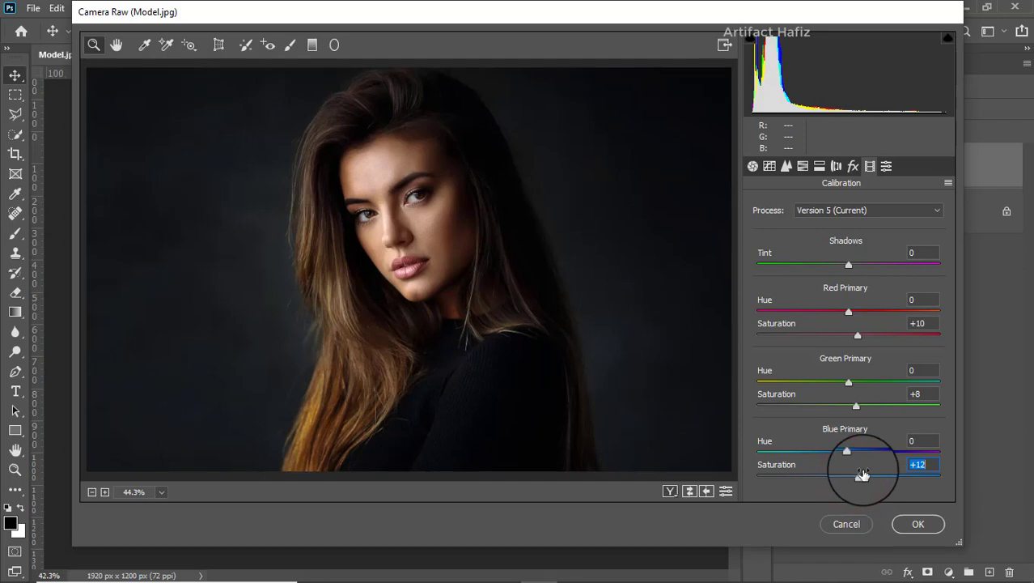
- Apply the Camera Raw adjustments and compare the photo with and without the edited Background copy layer
{"action": "left_click", "coordinate": [917, 523]}
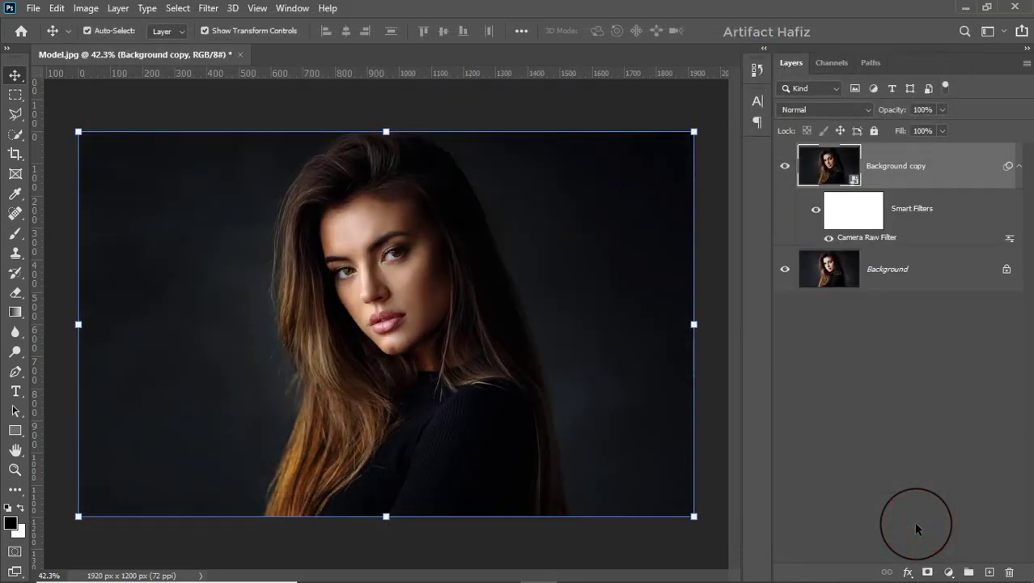
{"action": "left_click", "coordinate": [783, 166]}
{"action": "left_click", "coordinate": [783, 168]}
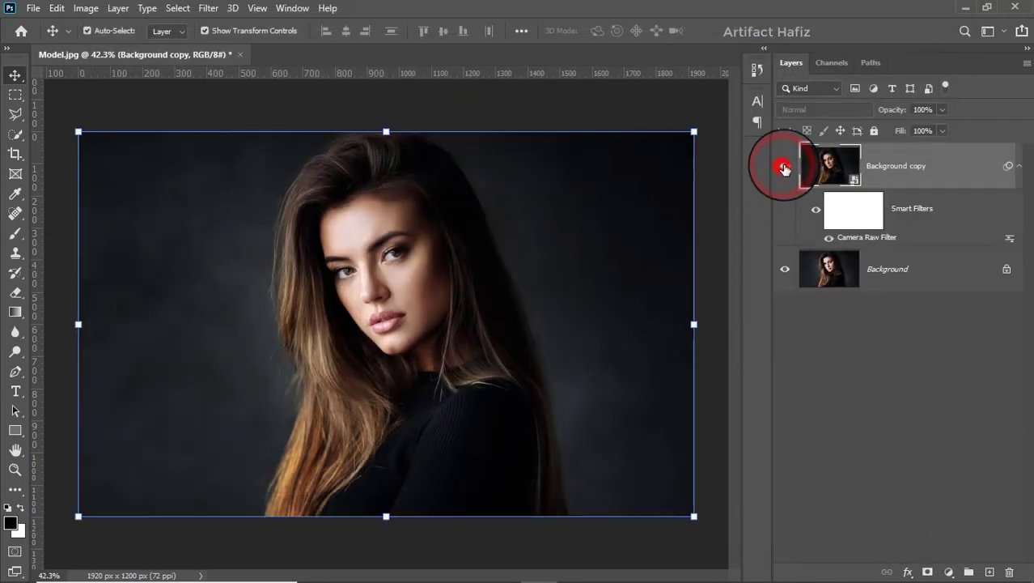
- Add a Curves adjustment layer above the edited photo with RGB curve points in the shadows and highlights
{"action": "left_click", "coordinate": [941, 569]}
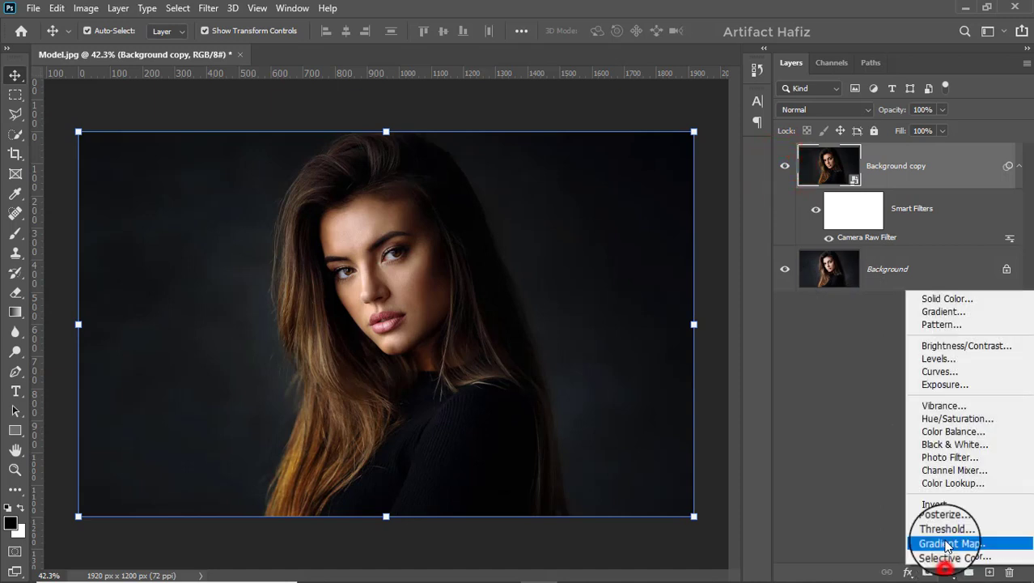
{"action": "left_click", "coordinate": [946, 372]}
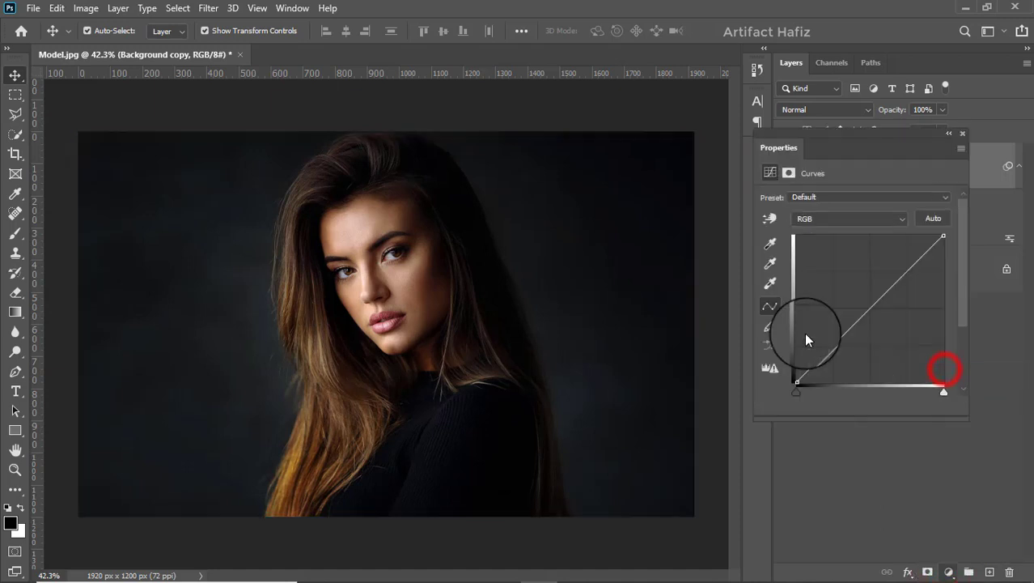
{"action": "left_click", "coordinate": [835, 345]}
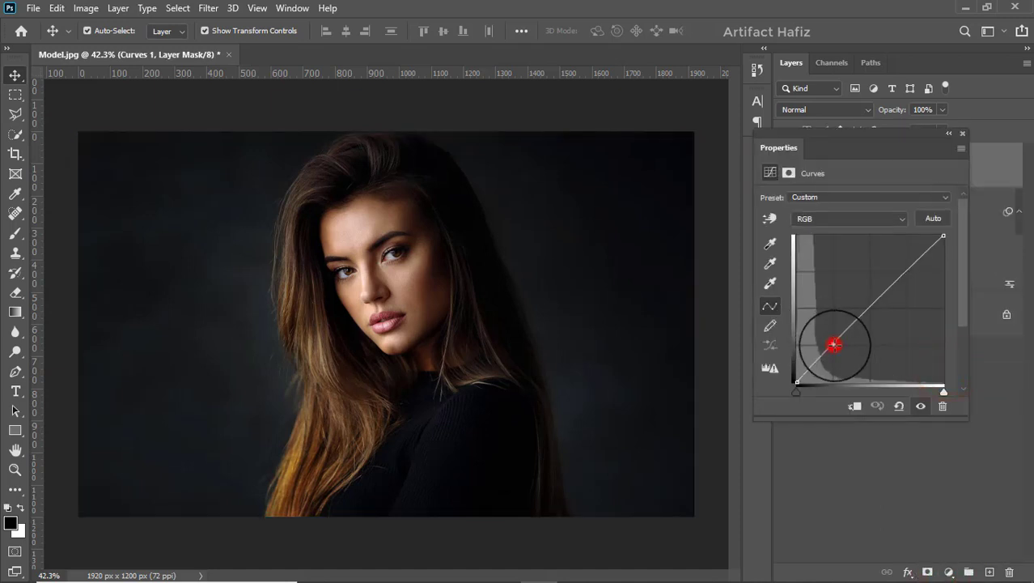
{"action": "left_click", "coordinate": [908, 272]}
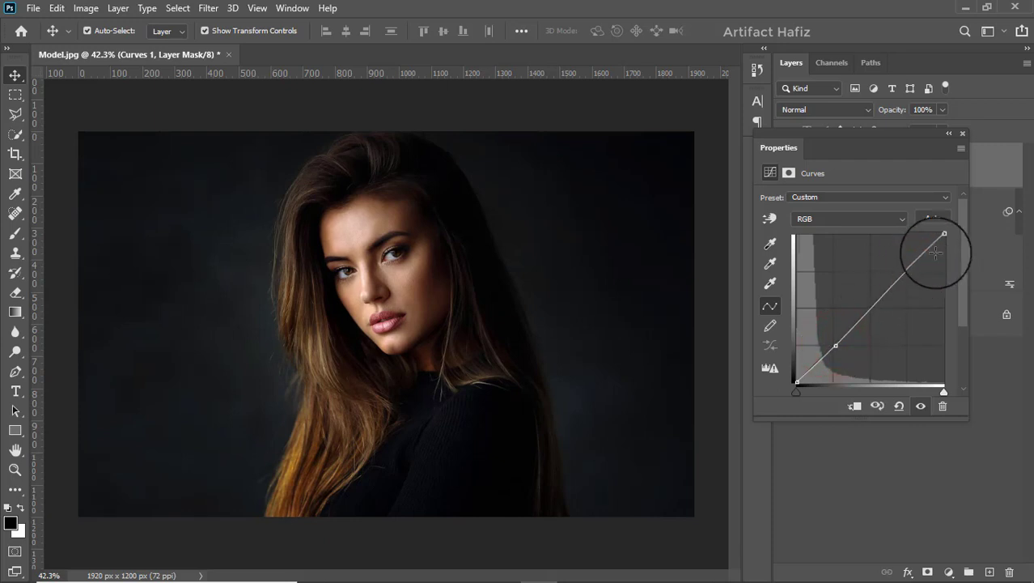
{"action": "left_click", "coordinate": [961, 134]}
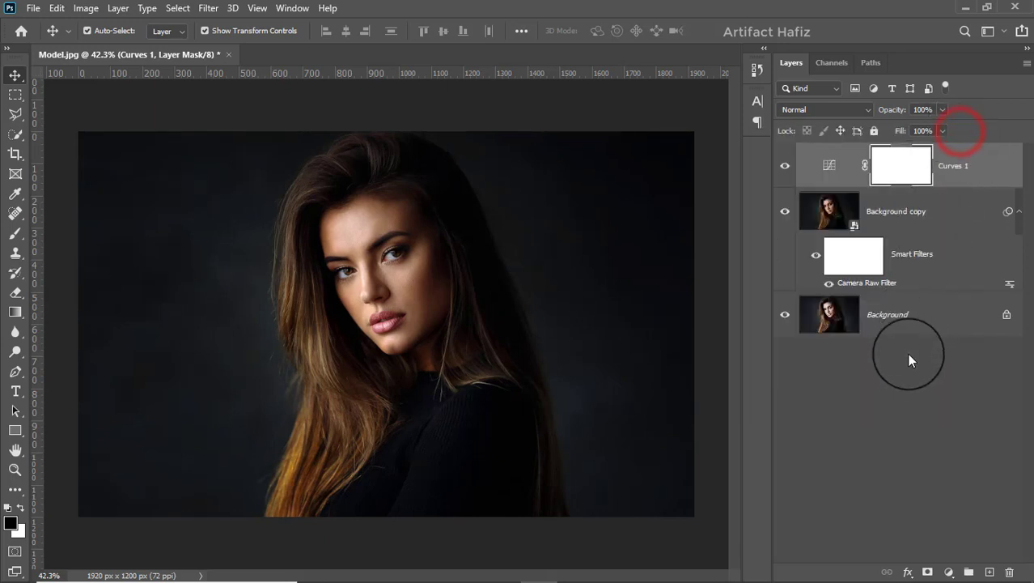
- Set the blend mode of the Curves 1 layer to Luminosity
{"action": "left_click", "coordinate": [812, 109]}
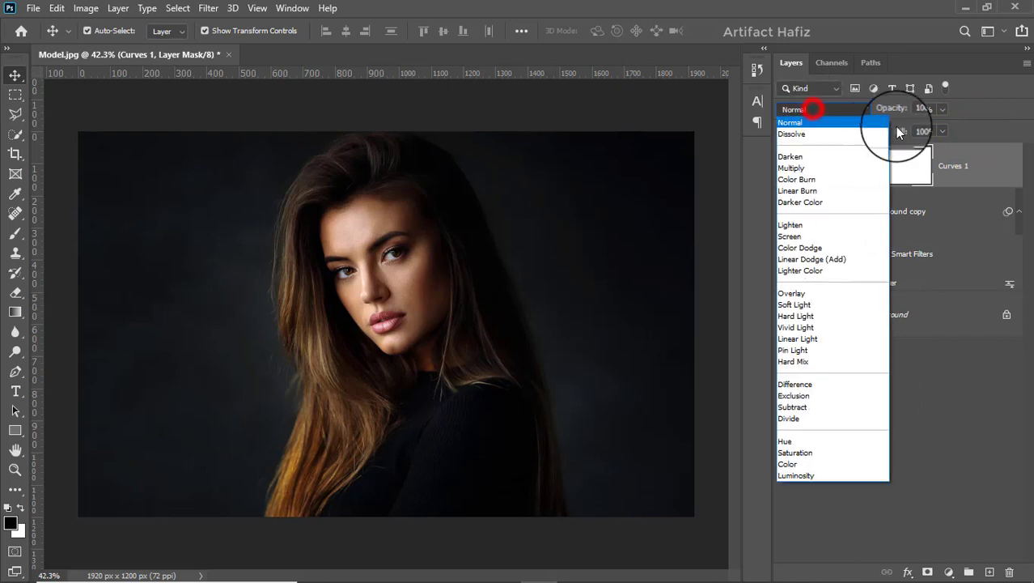
{"action": "left_click", "coordinate": [810, 474]}
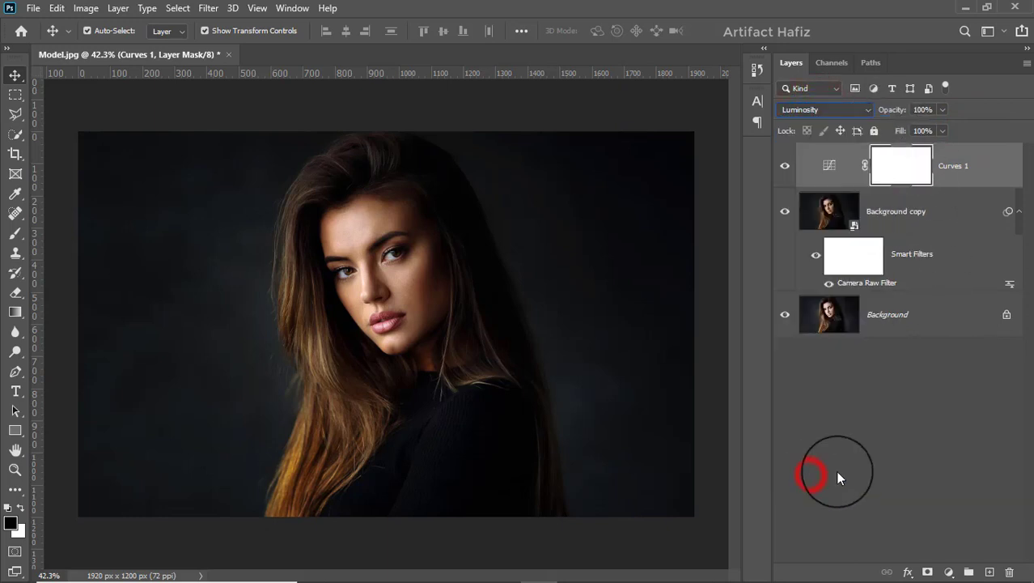
{"action": "left_click", "coordinate": [948, 166]}
- Add a Color Lookup adjustment layer above the Curves layer using the DropBlues.3DL 3D LUT
{"action": "left_click", "coordinate": [948, 571]}
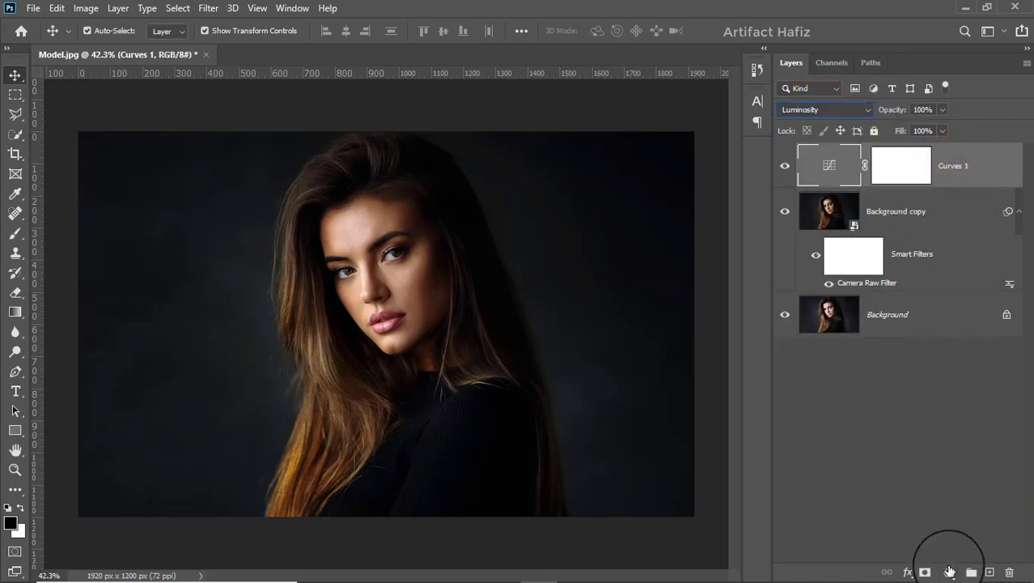
{"action": "left_click", "coordinate": [943, 482]}
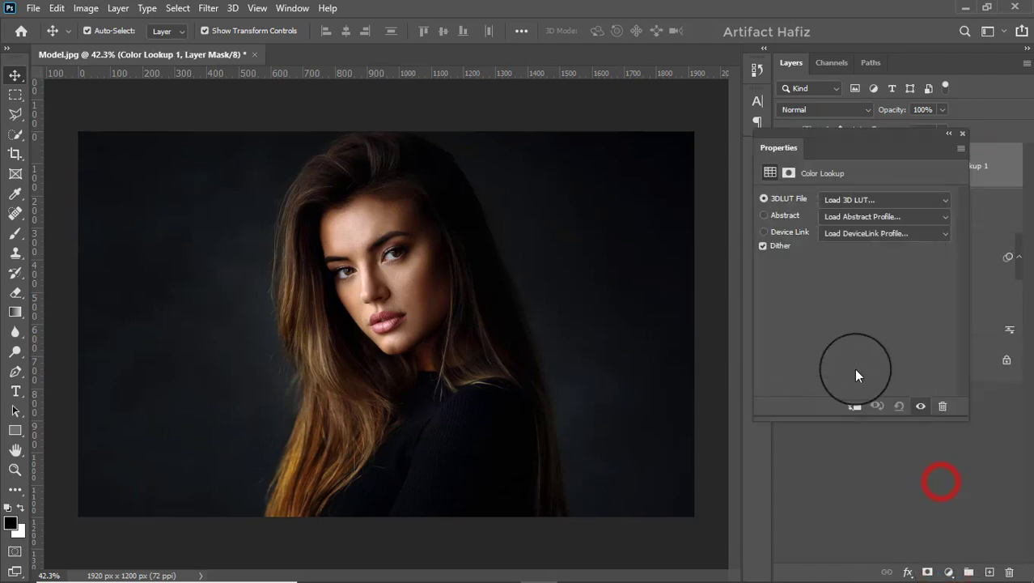
{"action": "left_click", "coordinate": [837, 201]}
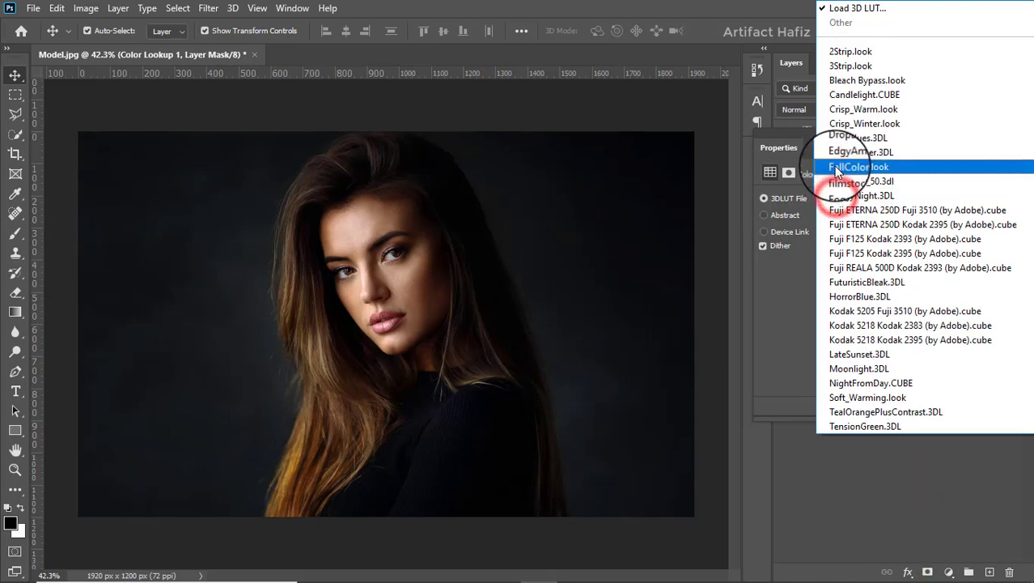
{"action": "left_click", "coordinate": [835, 136]}
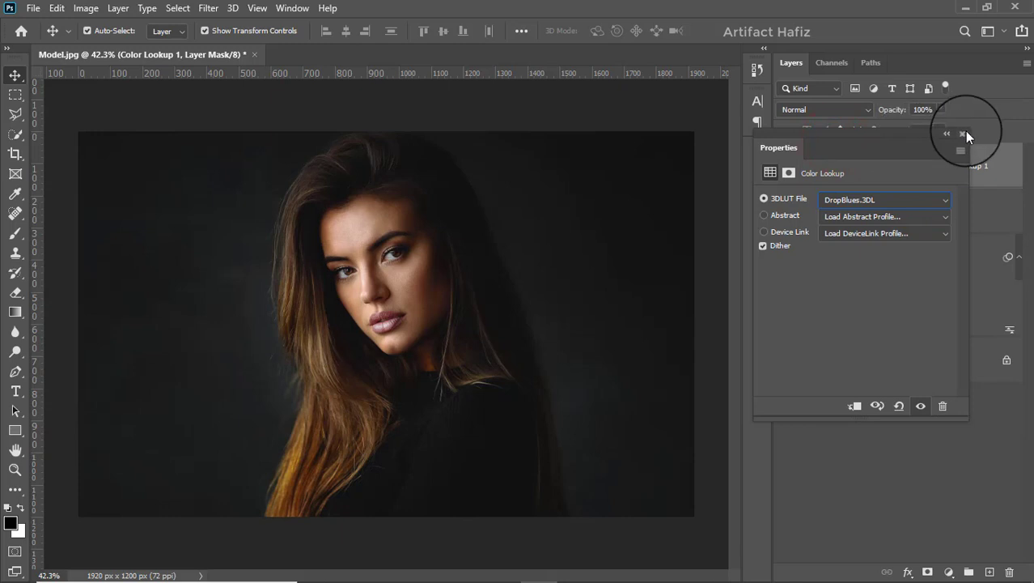
{"action": "left_click", "coordinate": [962, 133]}
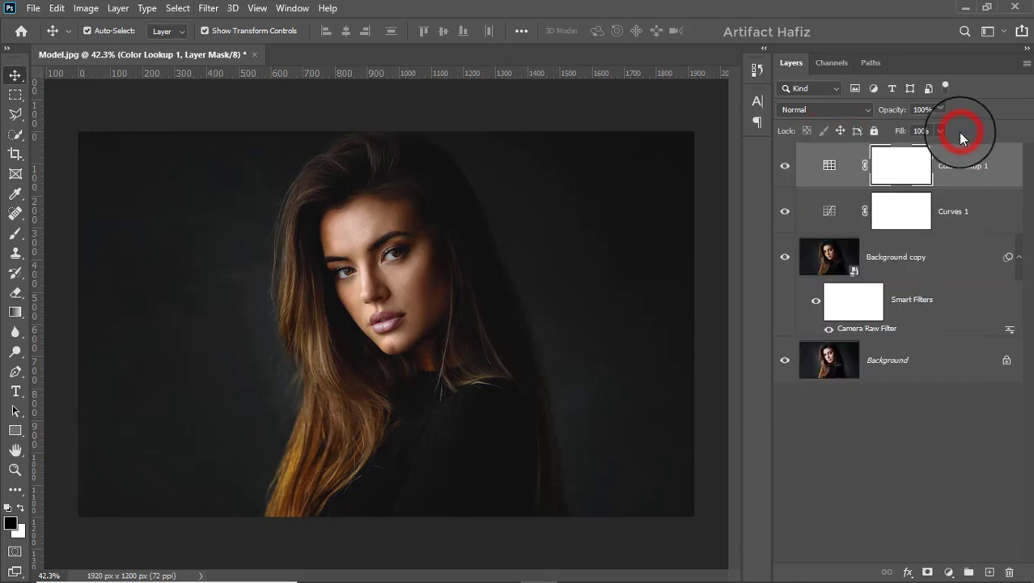
- Set the Color Lookup layer's blend mode to Luminosity and its opacity to 5%
{"action": "left_click", "coordinate": [802, 109]}
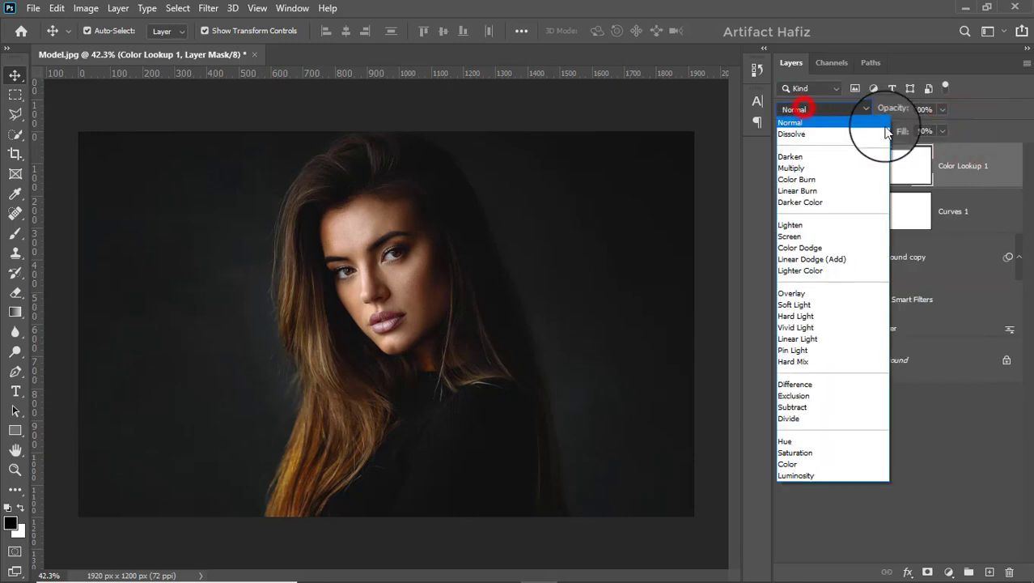
{"action": "left_click", "coordinate": [792, 474]}
{"action": "left_click", "coordinate": [979, 168]}
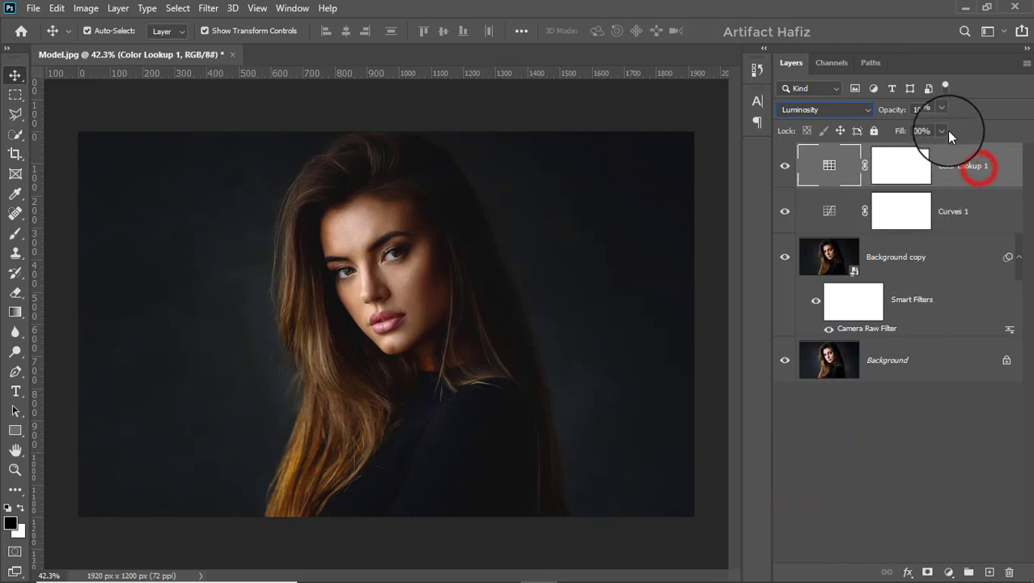
{"action": "left_click", "coordinate": [941, 110]}
{"action": "left_click_drag", "start_coordinate": [939, 125], "coordinate": [876, 134]}
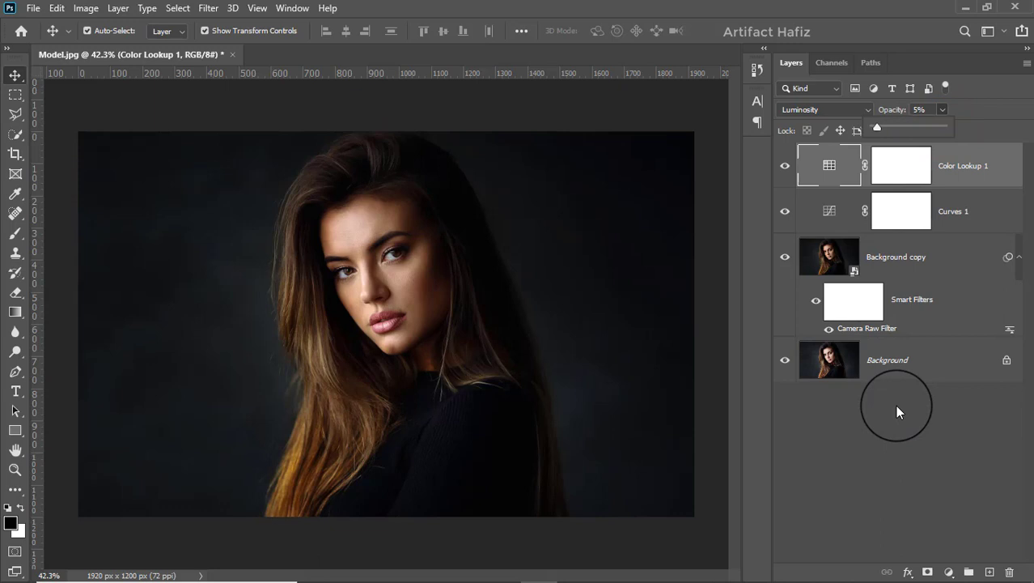
- Stamp all visible layers into a new layer on top and convert it for smart filters
{"action": "key", "text": "ctrl+alt+shift+e"}
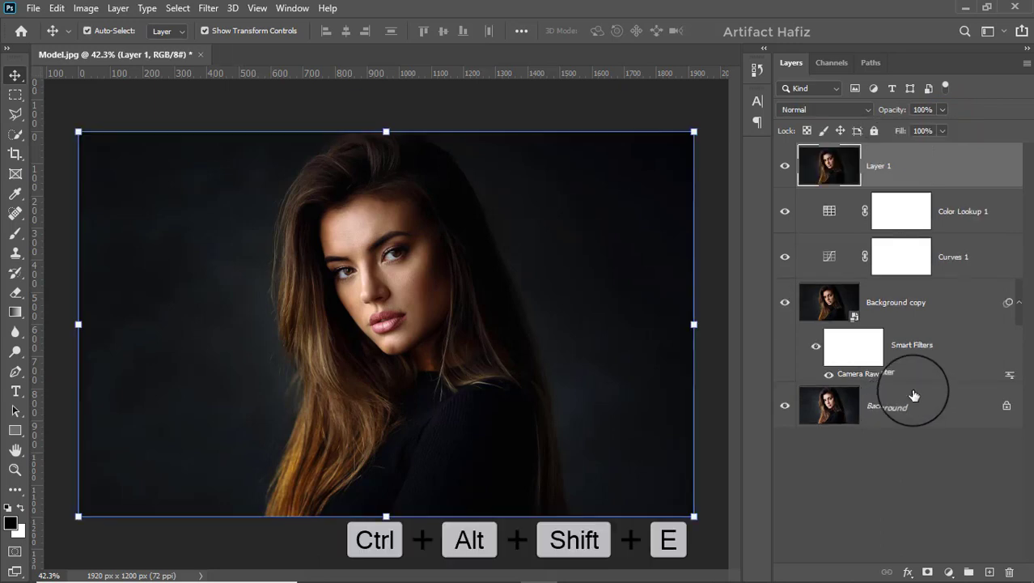
{"action": "left_click", "coordinate": [890, 165]}
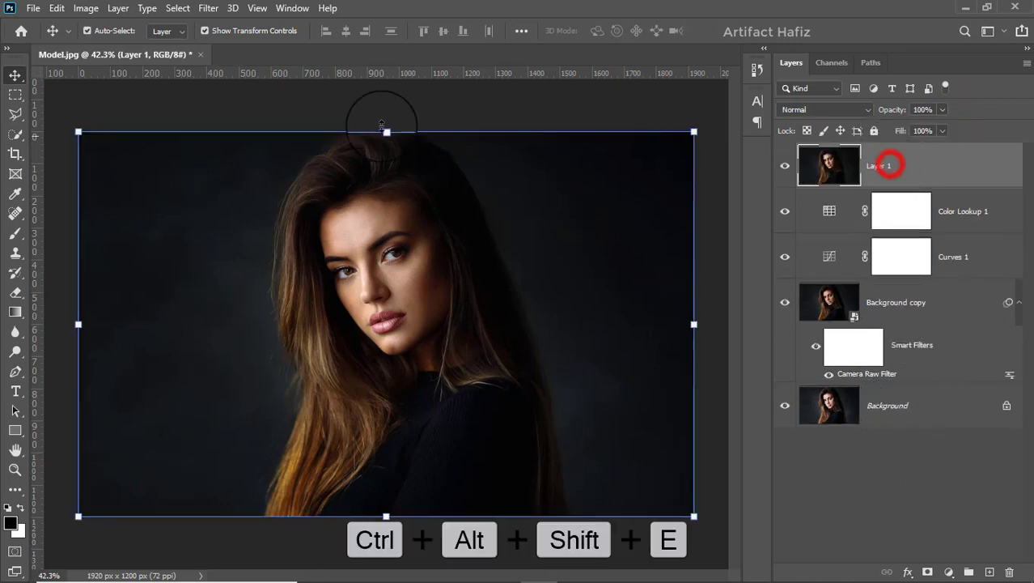
{"action": "left_click", "coordinate": [211, 8]}
{"action": "left_click", "coordinate": [217, 47]}
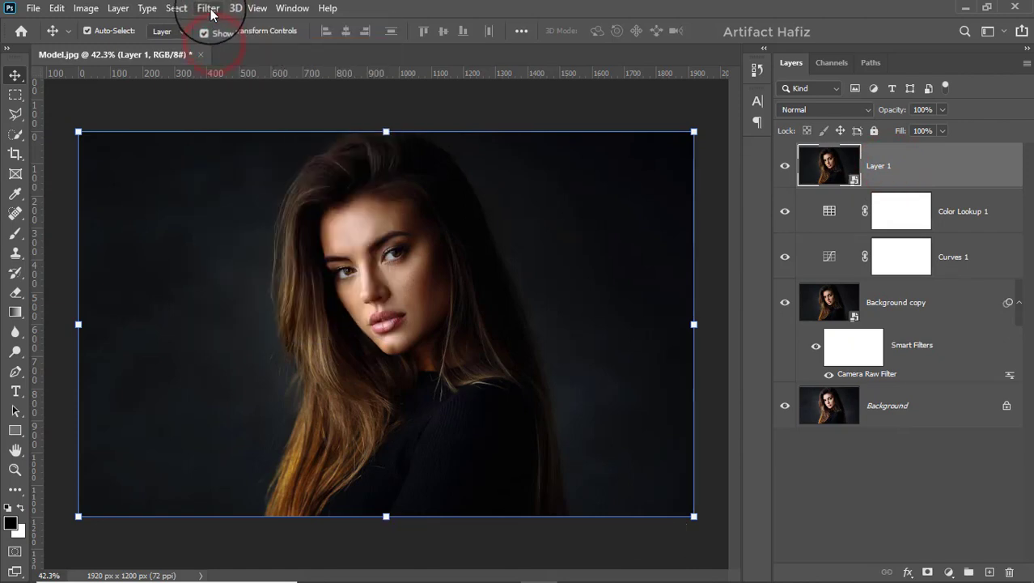
- Apply a Camera Raw Filter to the stamped layer with Vibrance -8, Clarity +2 and Texture +3
{"action": "left_click", "coordinate": [209, 8]}
{"action": "left_click", "coordinate": [232, 98]}
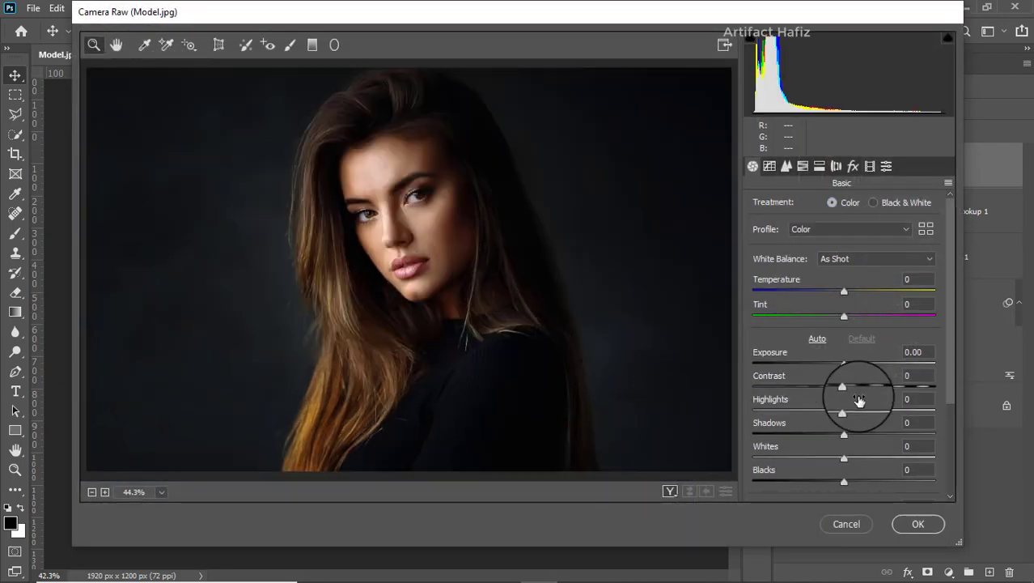
{"action": "scroll", "coordinate": [853, 397], "scroll_direction": "down", "scroll_amount": 3}
{"action": "left_click_drag", "start_coordinate": [846, 466], "coordinate": [840, 470]}
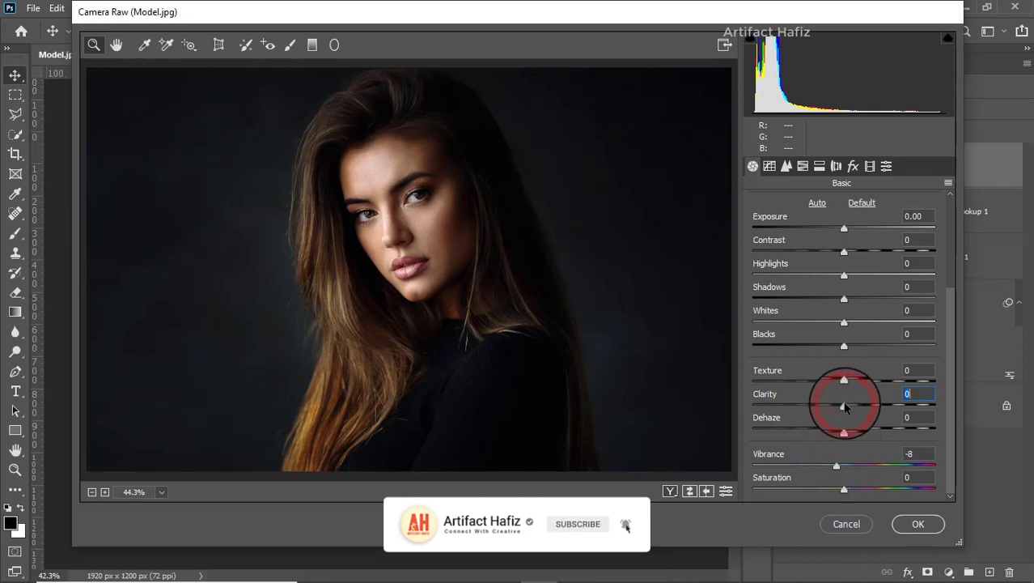
{"action": "left_click_drag", "start_coordinate": [845, 407], "coordinate": [851, 384]}
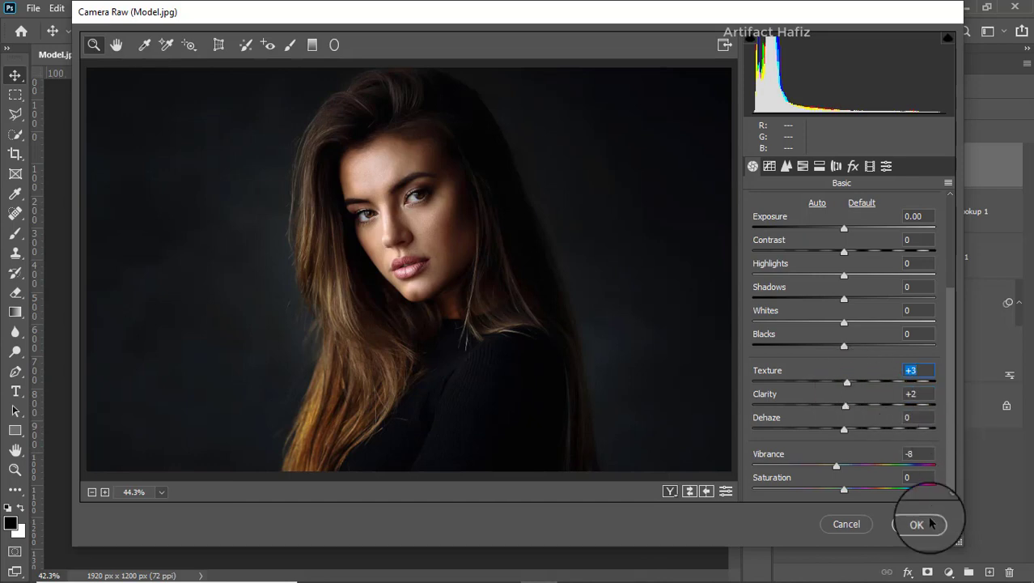
{"action": "left_click", "coordinate": [897, 525]}
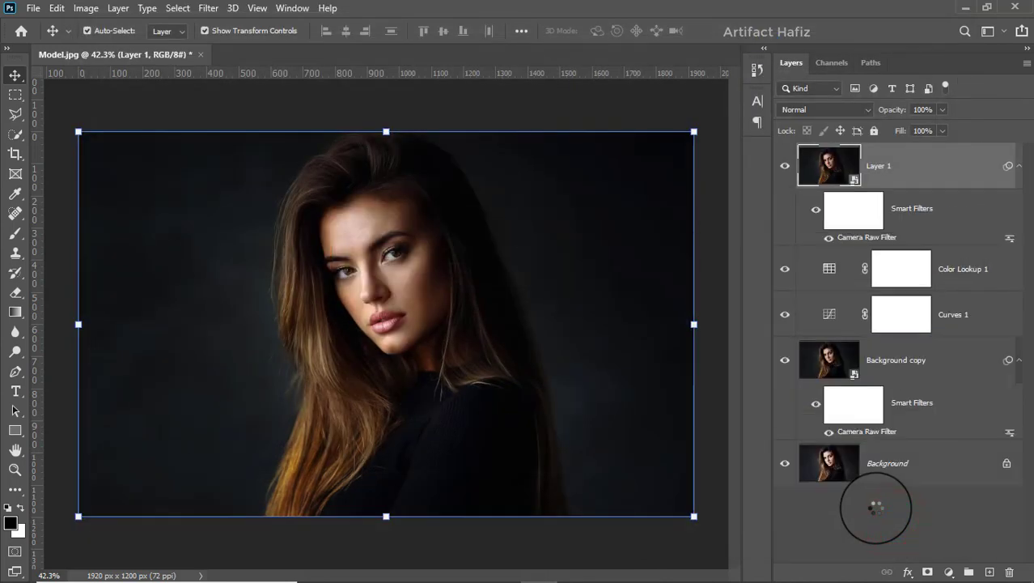
- Compare the original Background photo with the finished grade by toggling the visibility of all other layers
{"action": "left_click", "coordinate": [784, 463], "text": "alt"}
{"action": "left_click", "coordinate": [784, 463], "text": "alt"}
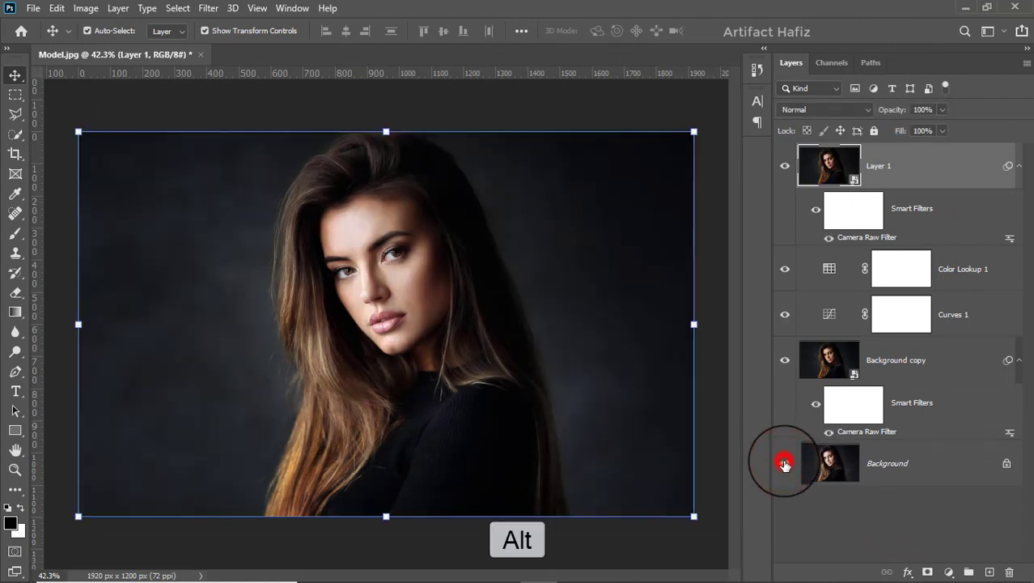
{"action": "left_click", "coordinate": [784, 463], "text": "alt"}
{"action": "left_click", "coordinate": [785, 463], "text": "alt"}
{"action": "left_click", "coordinate": [784, 463], "text": "alt"}
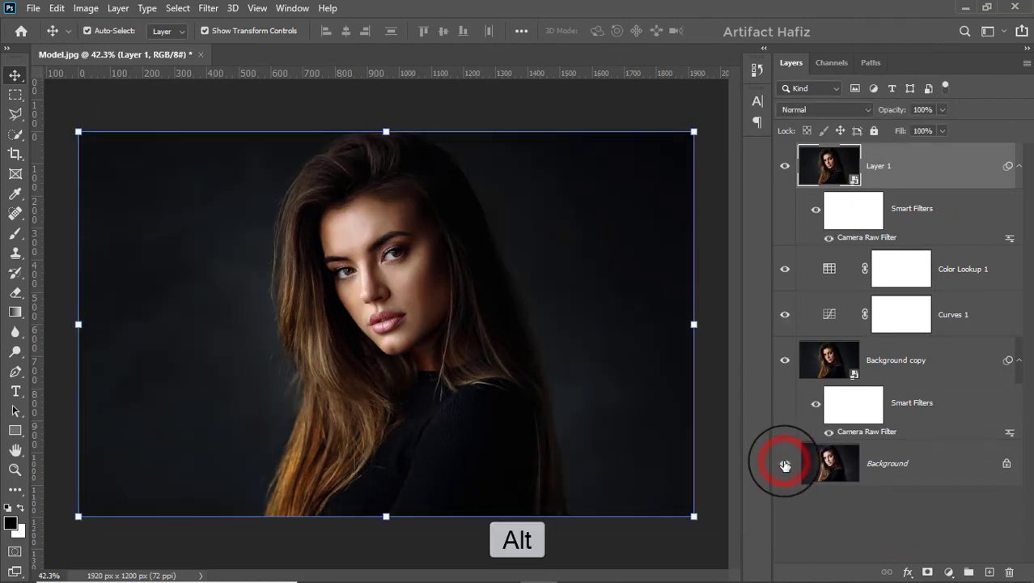
- Save a JPEG copy of the graded portrait as sd in the 866 folder
{"action": "key", "text": "shift+ctrl+s"}
{"action": "left_click", "coordinate": [212, 305]}
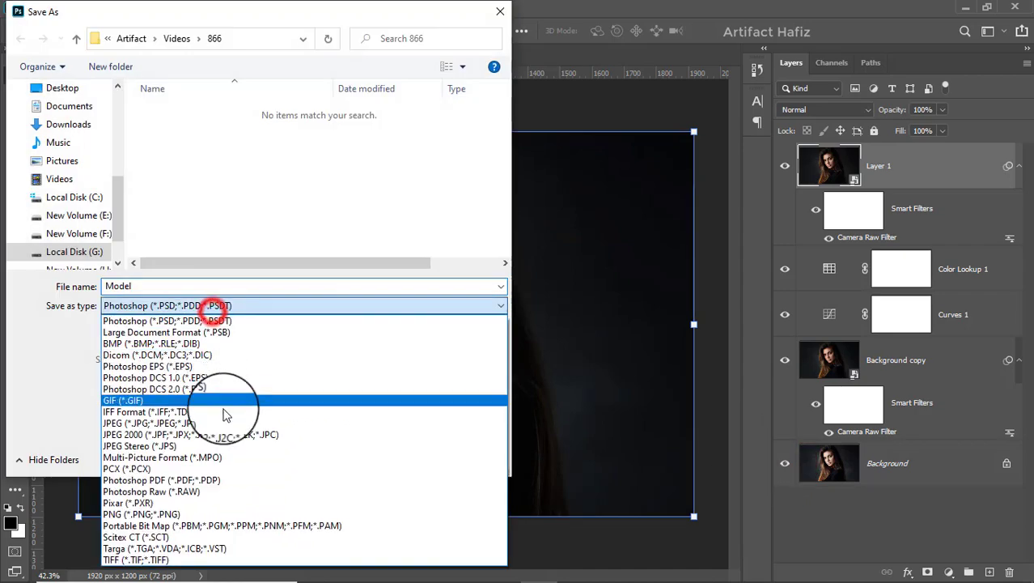
{"action": "left_click", "coordinate": [227, 424]}
{"action": "double_click", "coordinate": [241, 285]}
{"action": "type", "text": "44"}
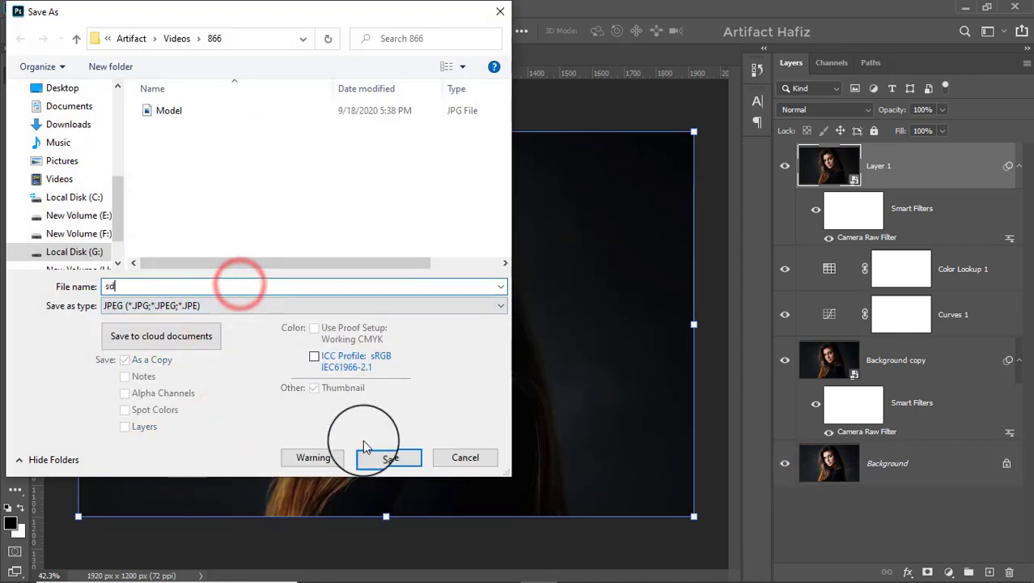
{"action": "left_click", "coordinate": [385, 455]}
{"action": "left_click", "coordinate": [598, 132]}
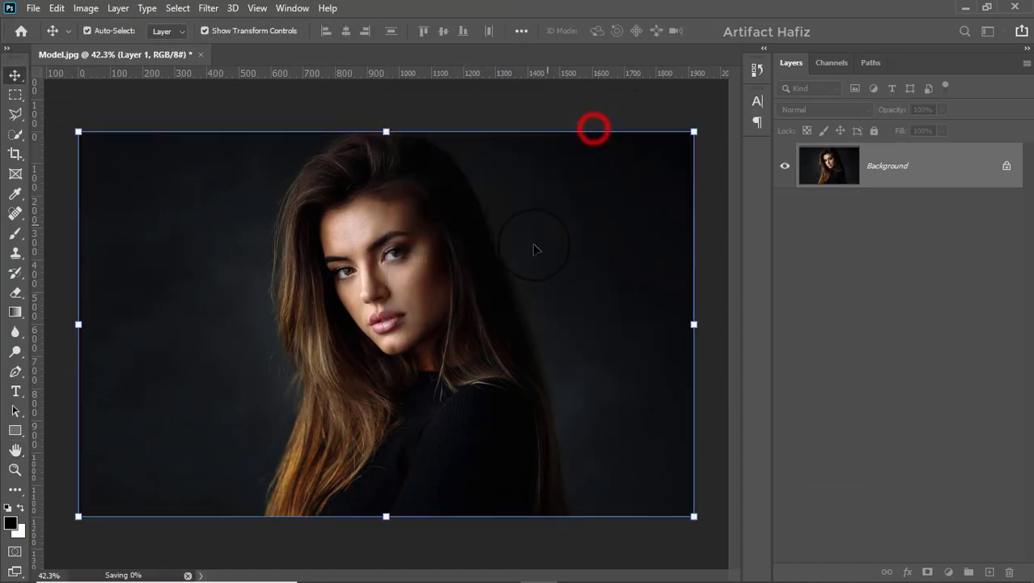
{"action": "key", "text": "shift+ctrl+s"}
{"action": "left_click", "coordinate": [260, 305]}
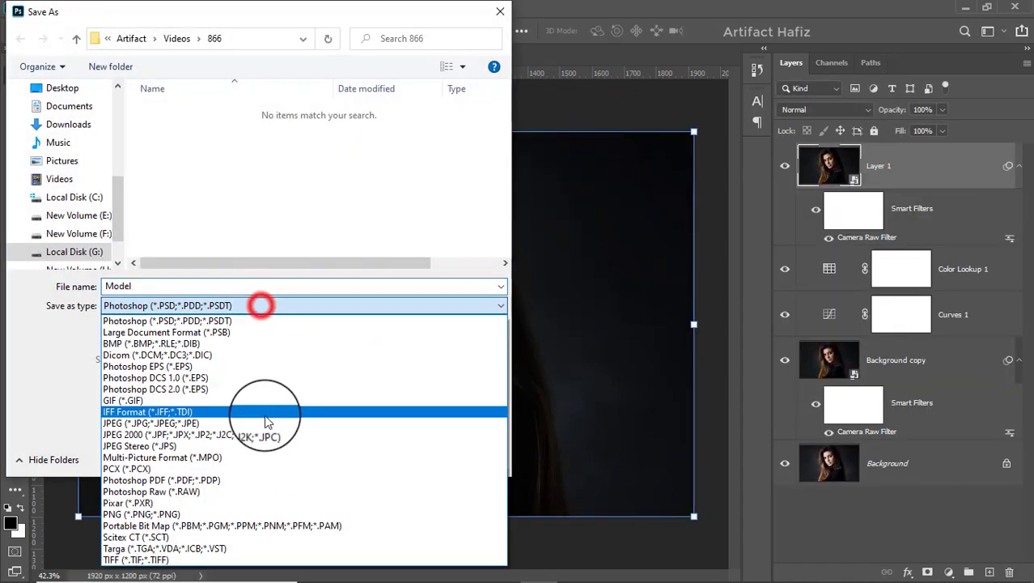
{"action": "left_click", "coordinate": [267, 422]}
{"action": "left_click", "coordinate": [267, 284]}
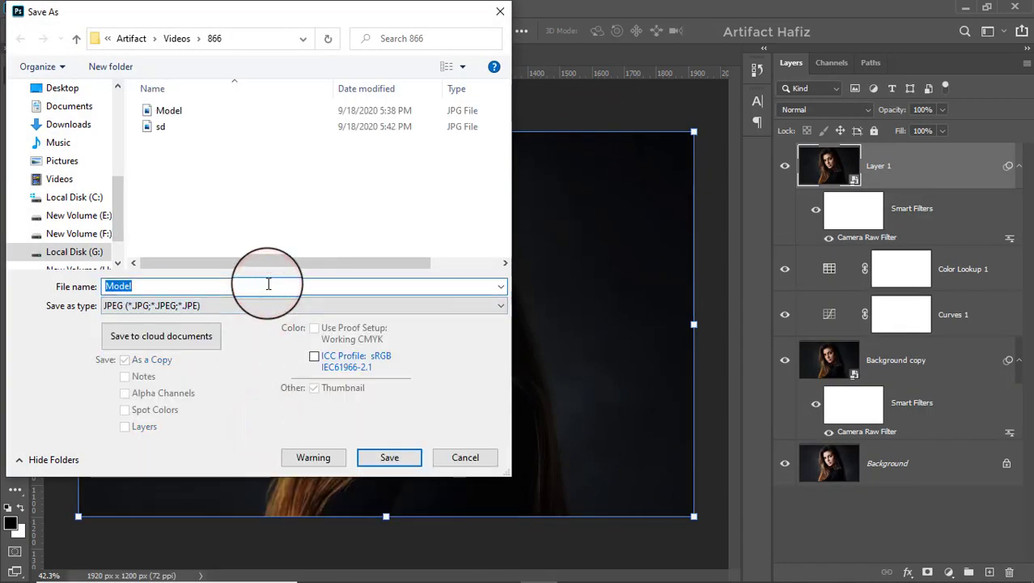
{"action": "left_click", "coordinate": [449, 458]}
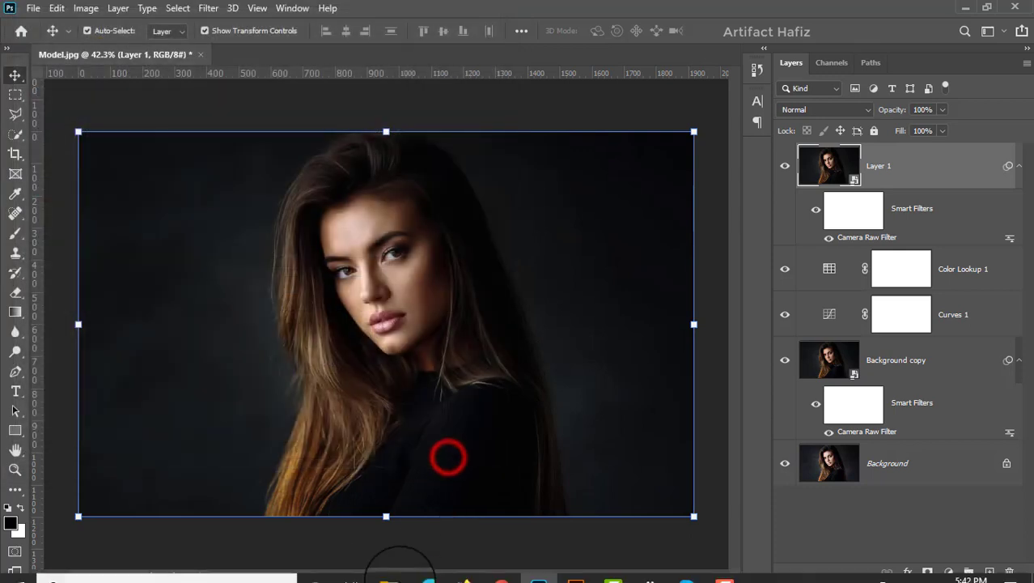
- Switch to the 866 folder in File Explorer and select the Model and sd images
{"action": "left_click", "coordinate": [390, 567]}
{"action": "left_click", "coordinate": [375, 449]}
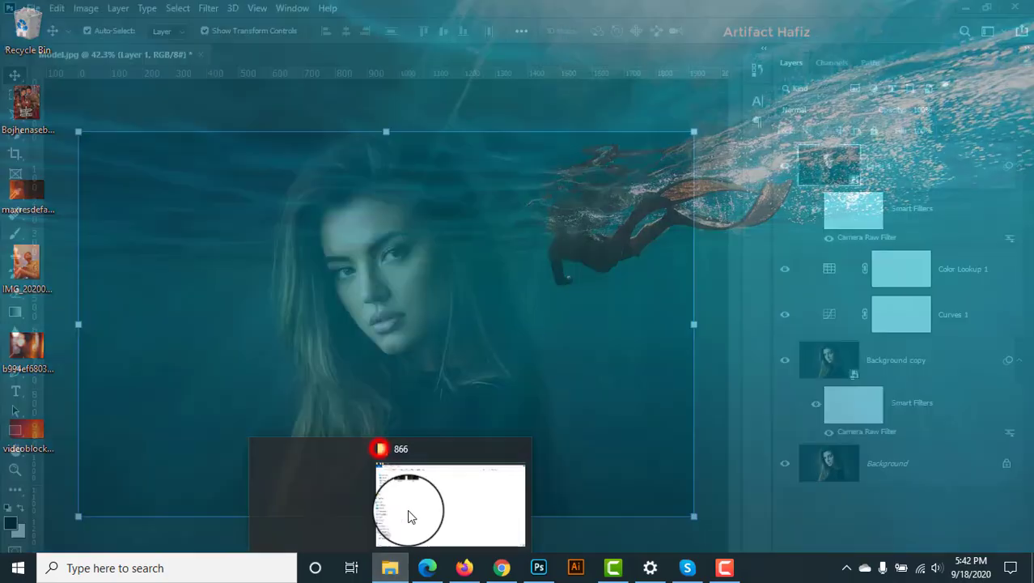
{"action": "left_click", "coordinate": [407, 510]}
{"action": "left_click_drag", "start_coordinate": [166, 192], "coordinate": [275, 104]}
- Try to bring the Model and sd images into the Camtasia timeline
{"action": "left_click_drag", "start_coordinate": [275, 103], "coordinate": [579, 547]}
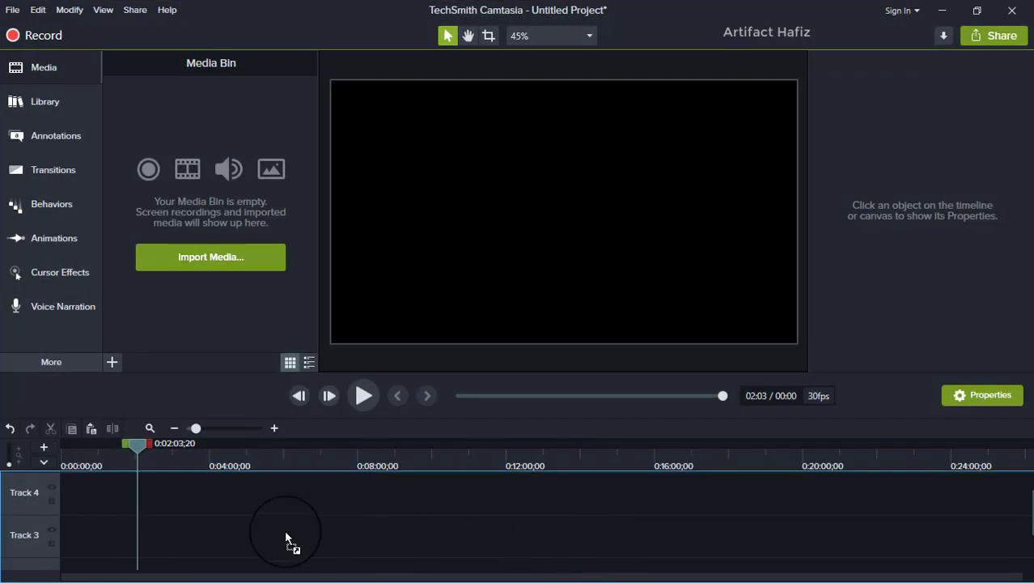
{"action": "left_click_drag", "start_coordinate": [286, 532], "coordinate": [286, 532]}
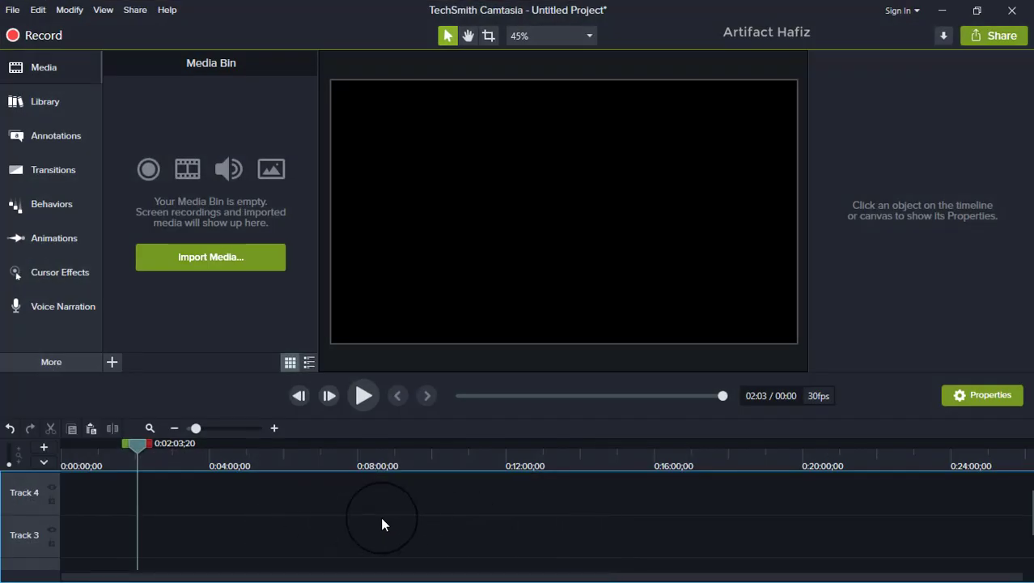
{"action": "left_click", "coordinate": [942, 11]}
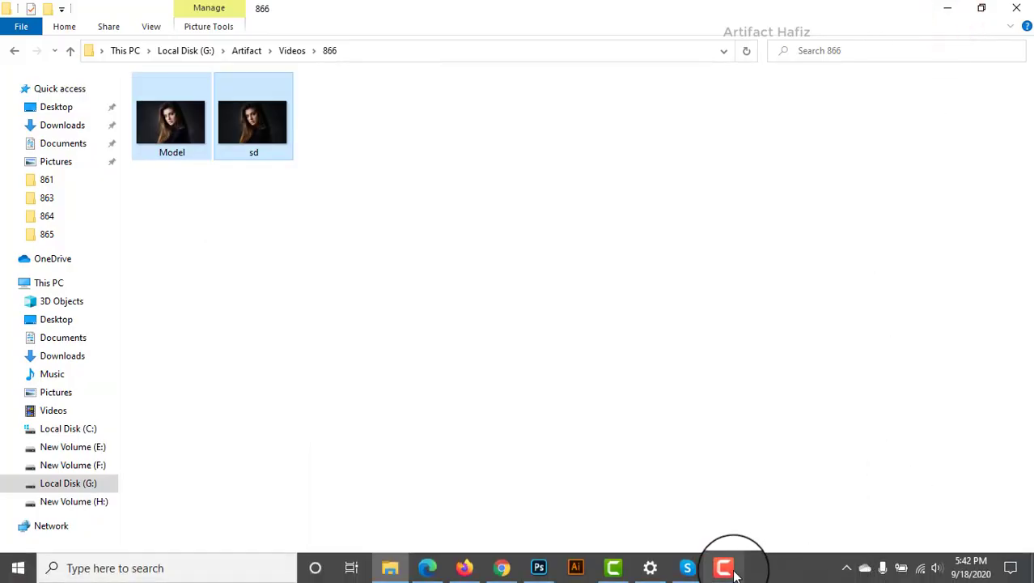
{"action": "left_click", "coordinate": [726, 568]}
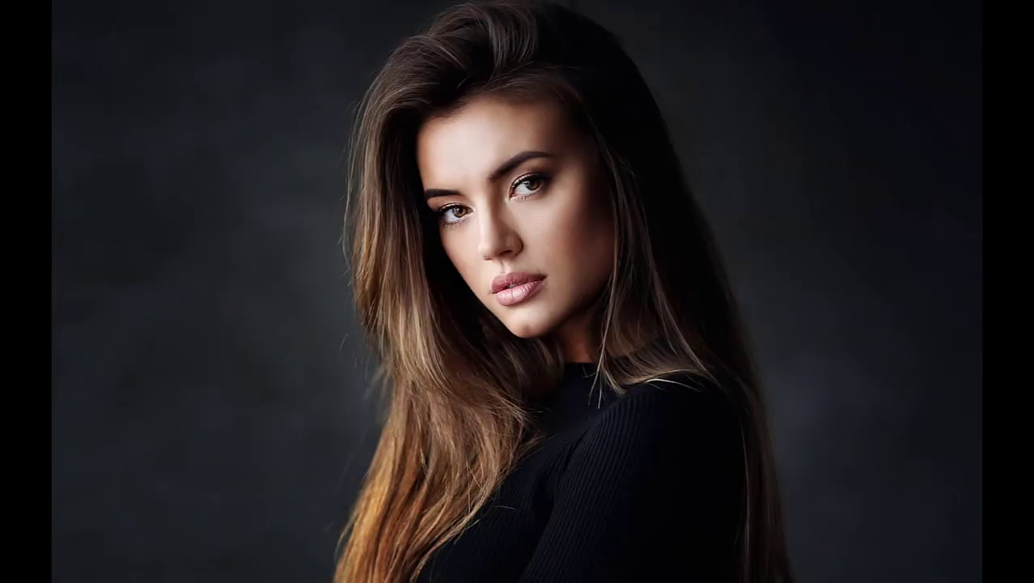